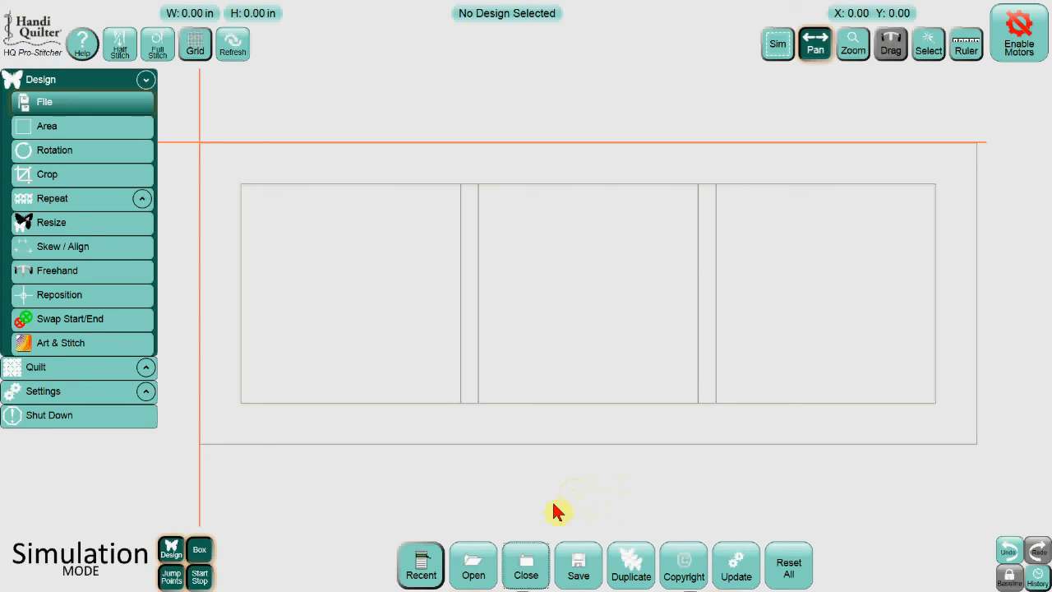
# Open the recent design 01 reposition restart.hqf and start running the stitch simulation.
pyautogui.click(423, 565)
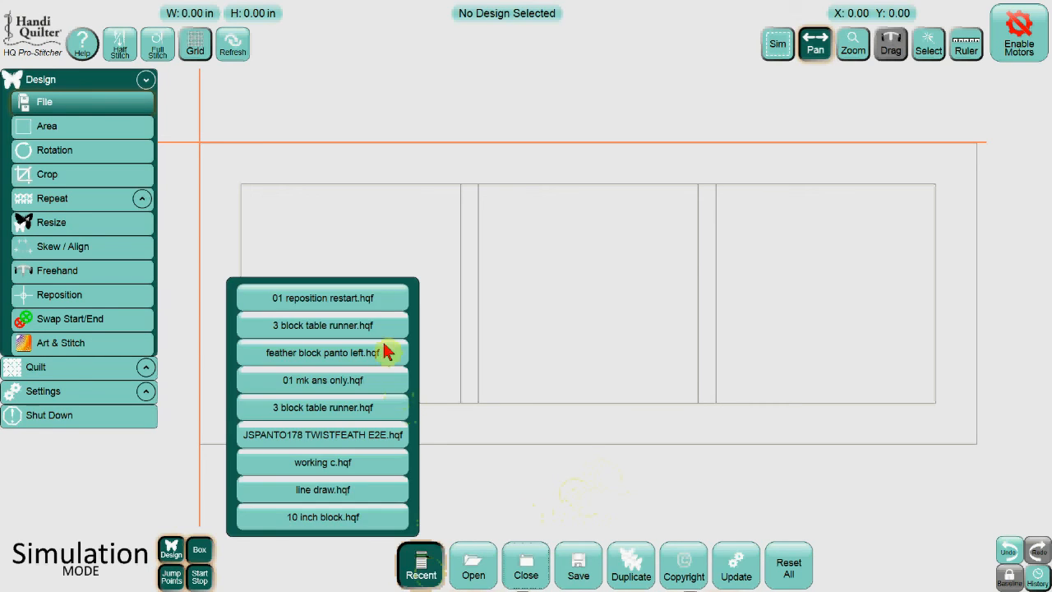
pyautogui.click(366, 300)
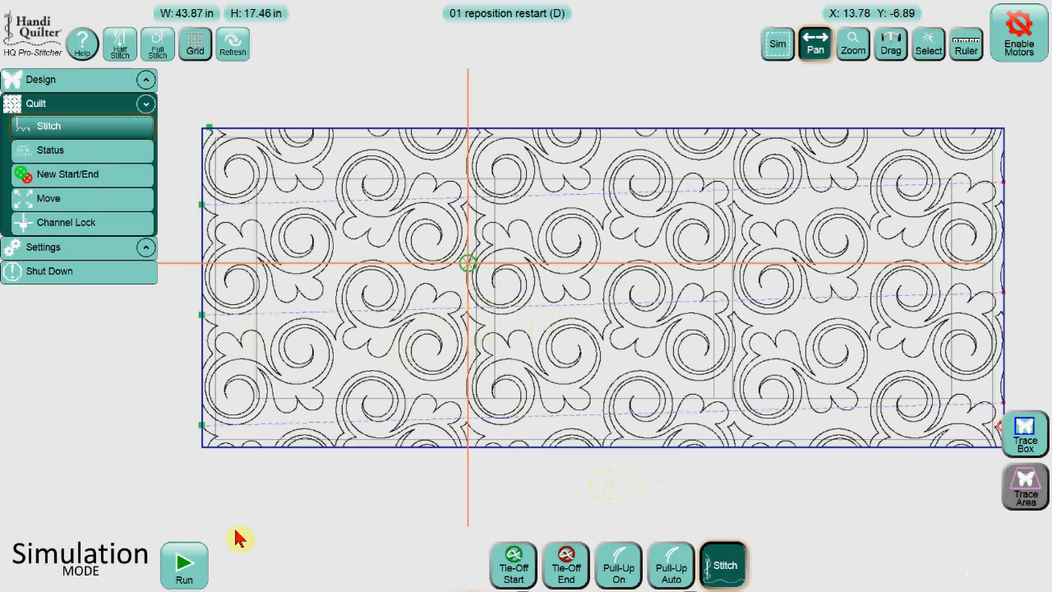
pyautogui.click(182, 566)
pyautogui.click(183, 566)
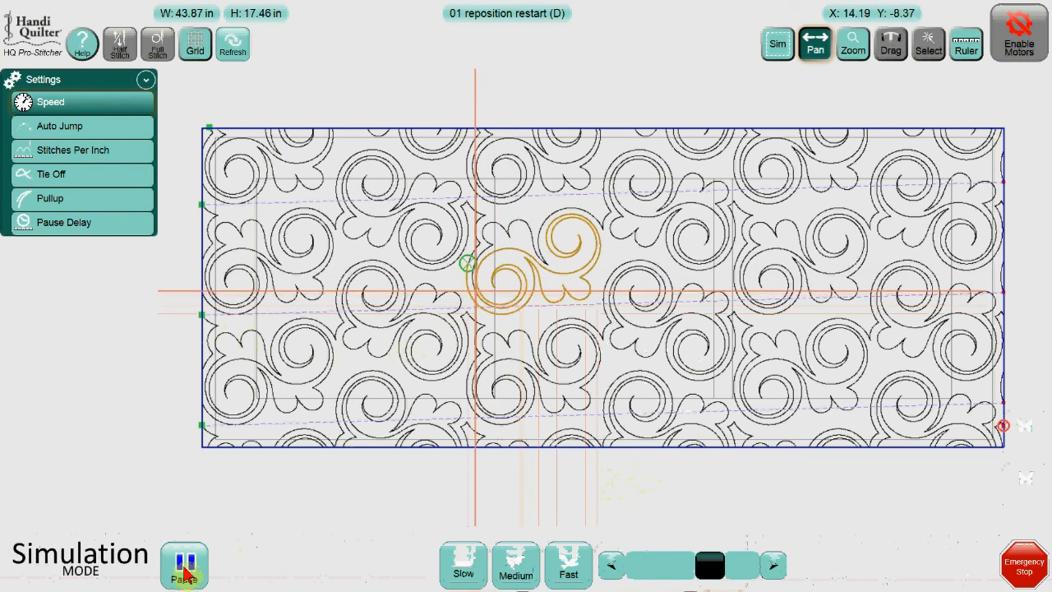
# Pause the stitching and trigger the emergency stop to interrupt the run.
pyautogui.click(185, 574)
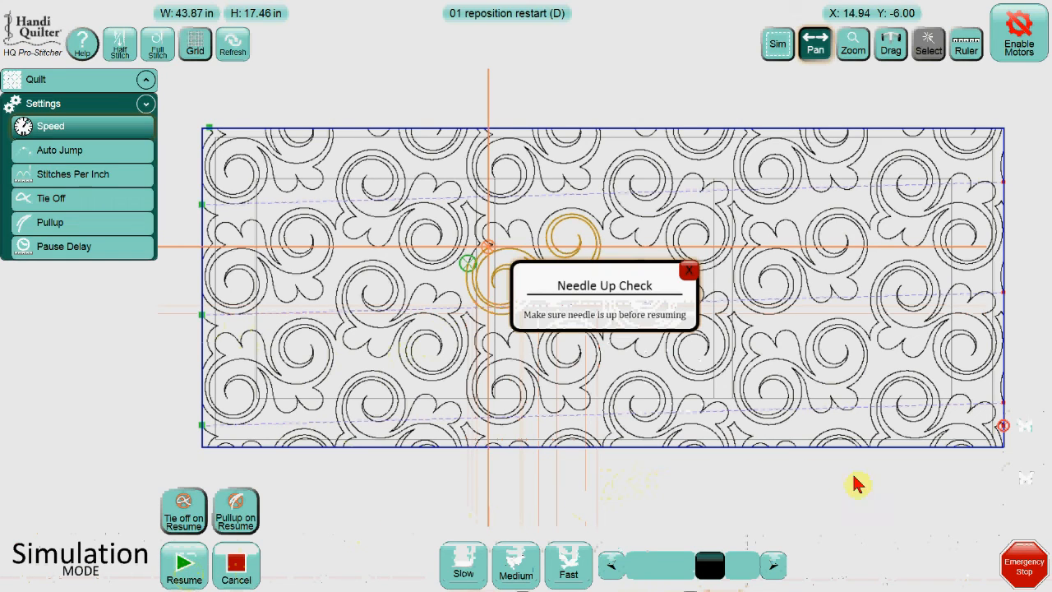
pyautogui.click(1031, 573)
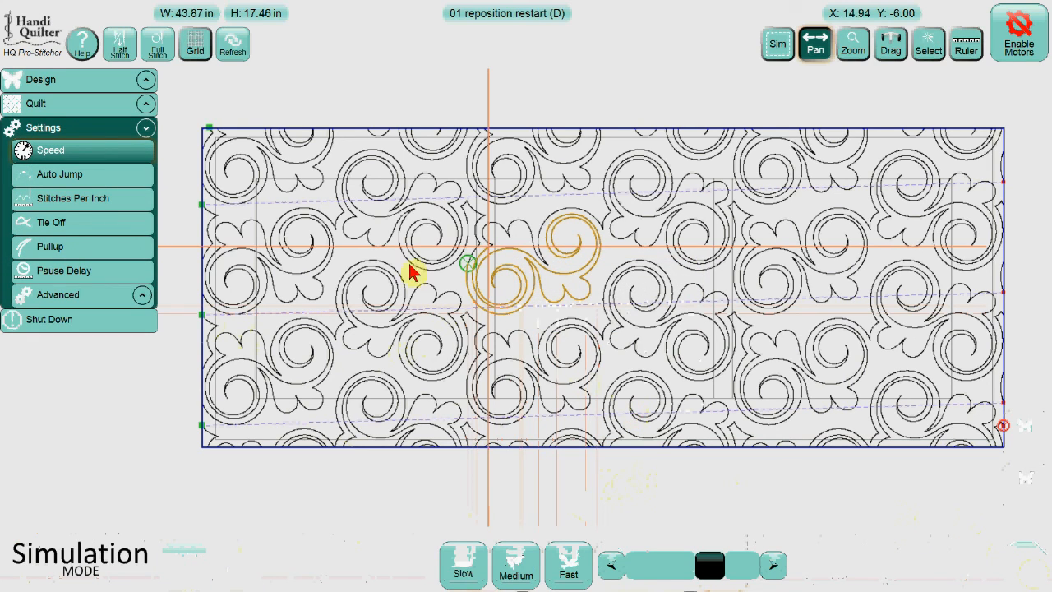
# Check the quilting status to see the current stitch segment and distance where stitching stopped.
pyautogui.click(70, 107)
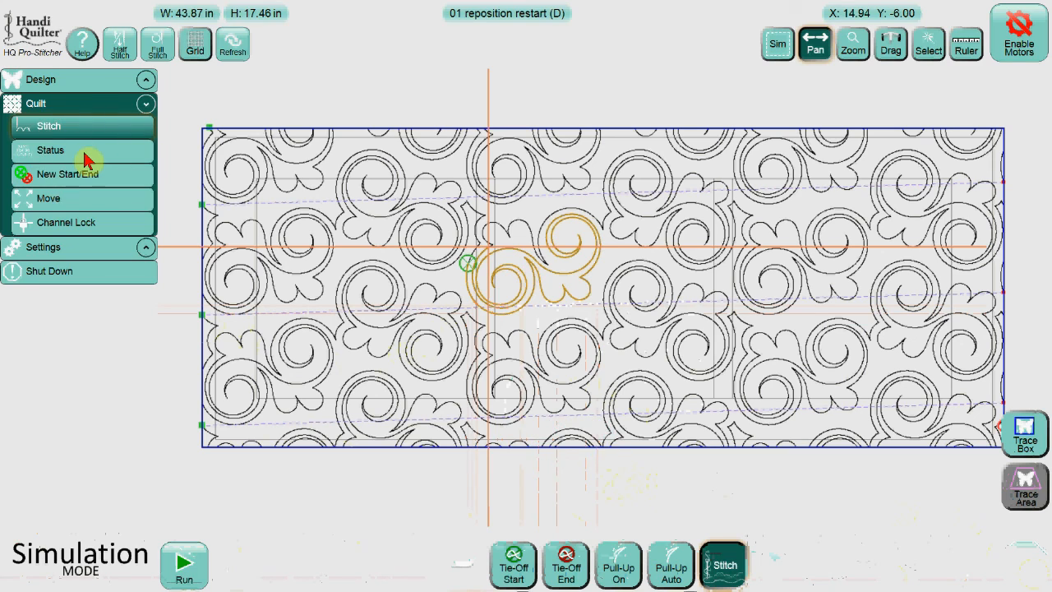
pyautogui.press('ctrl')
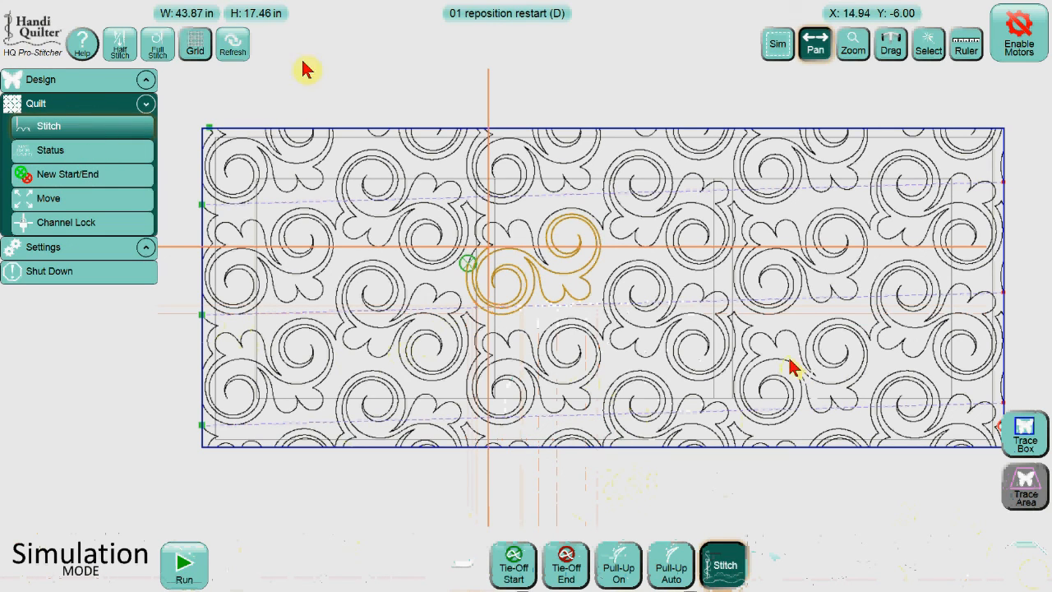
pyautogui.press('ctrl')
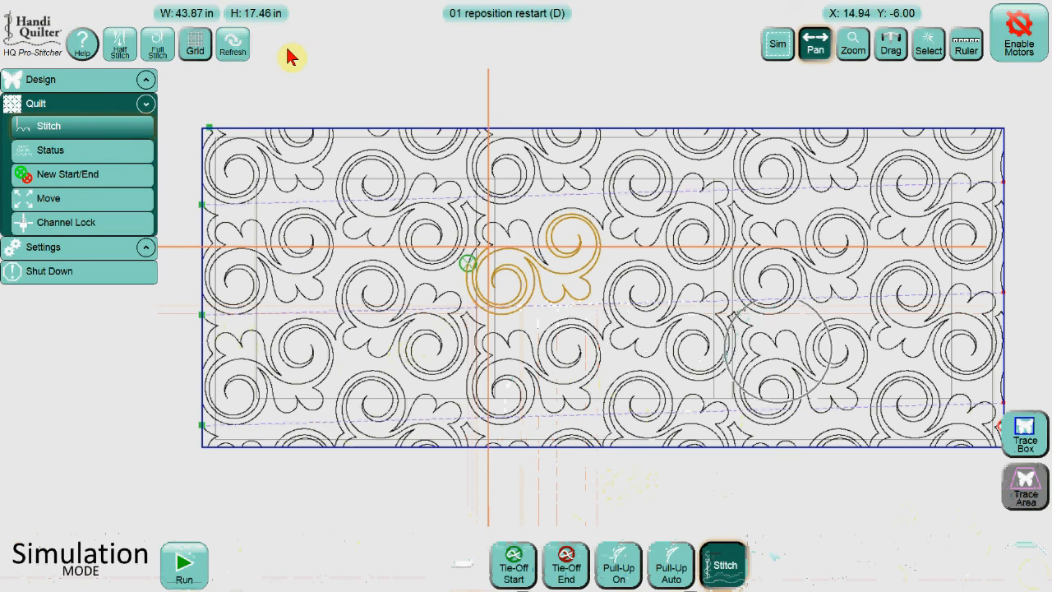
pyautogui.click(97, 159)
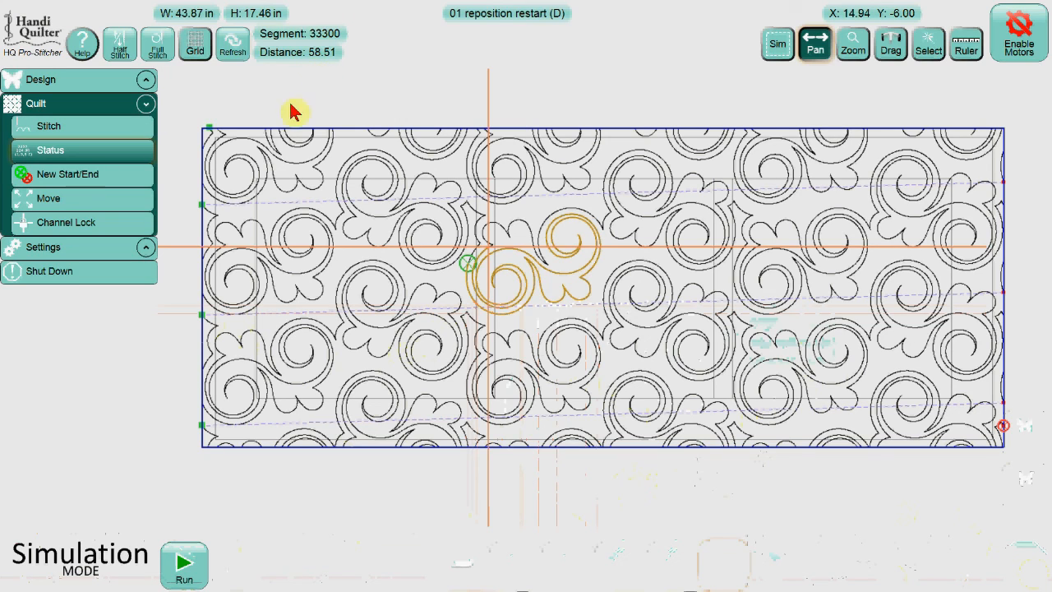
pyautogui.click(483, 255)
pyautogui.click(488, 252)
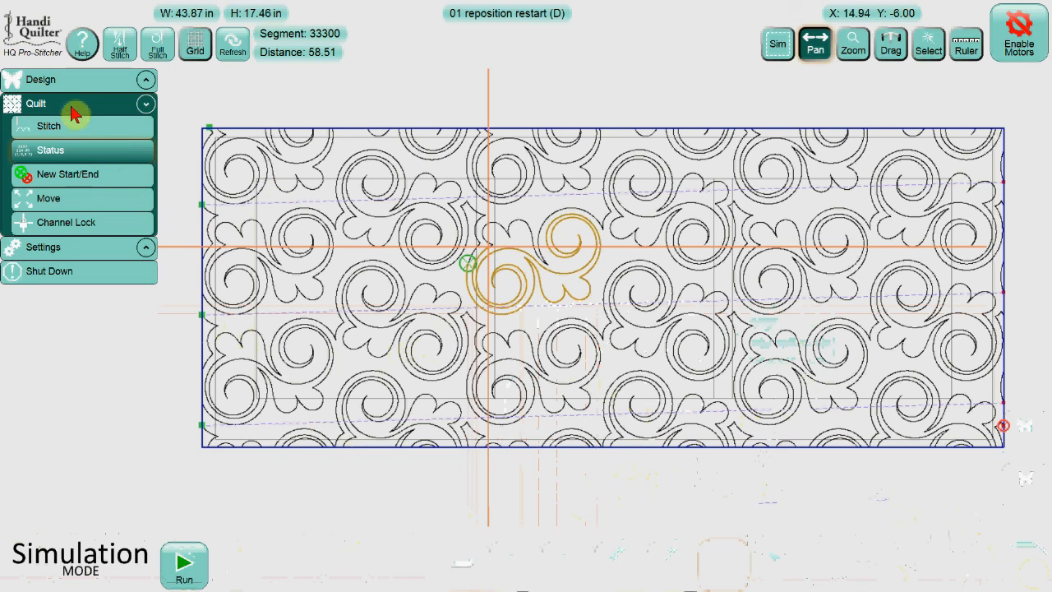
# Open New Start/End and set the design's start automatically at the current stitch position.
pyautogui.click(88, 175)
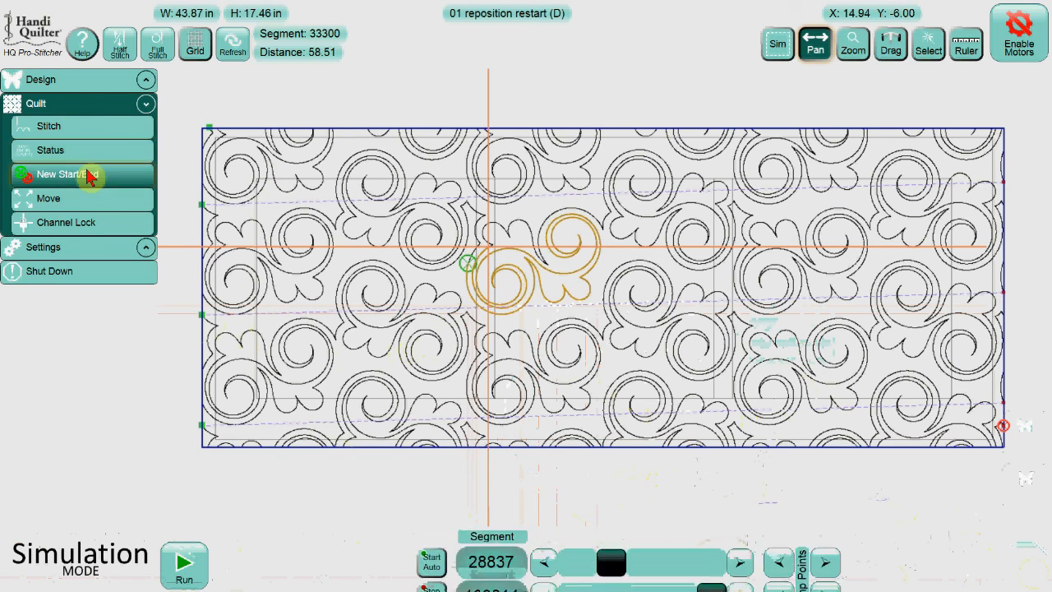
pyautogui.click(428, 547)
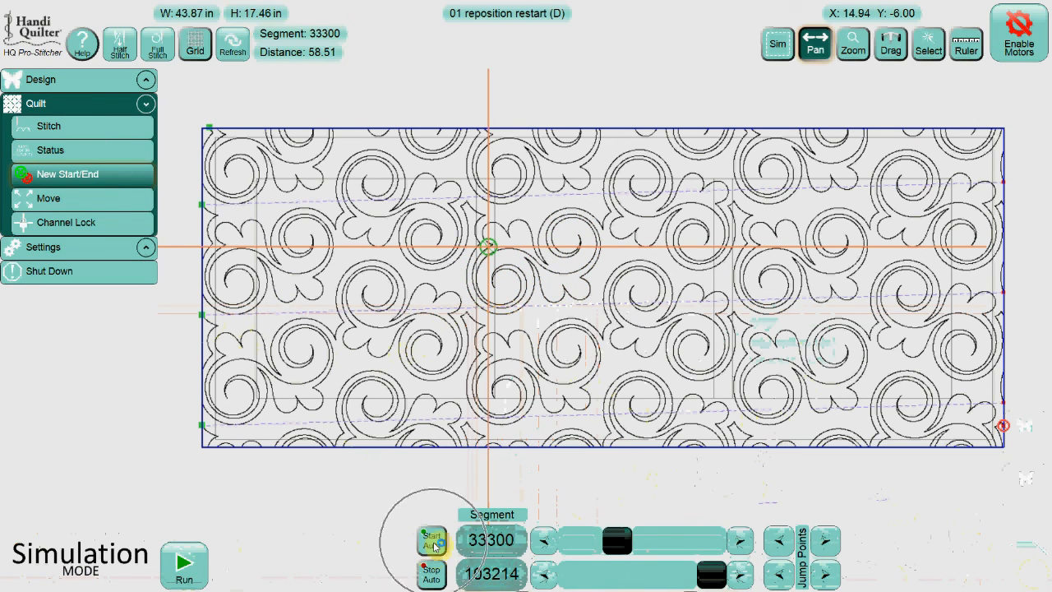
pyautogui.click(435, 548)
pyautogui.click(434, 545)
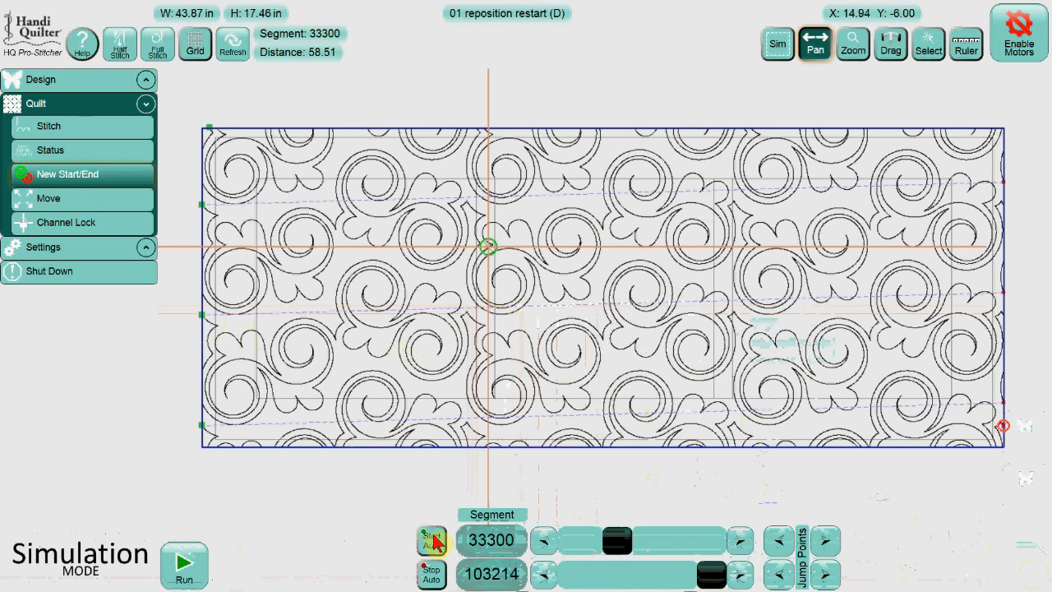
pyautogui.click(434, 541)
pyautogui.click(491, 545)
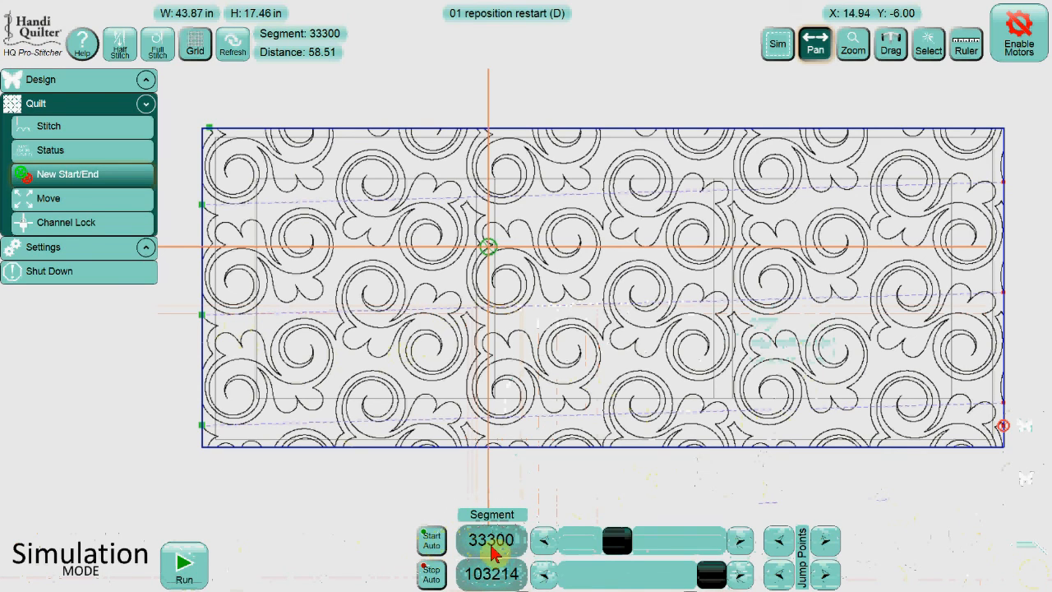
pyautogui.press('ctrl')
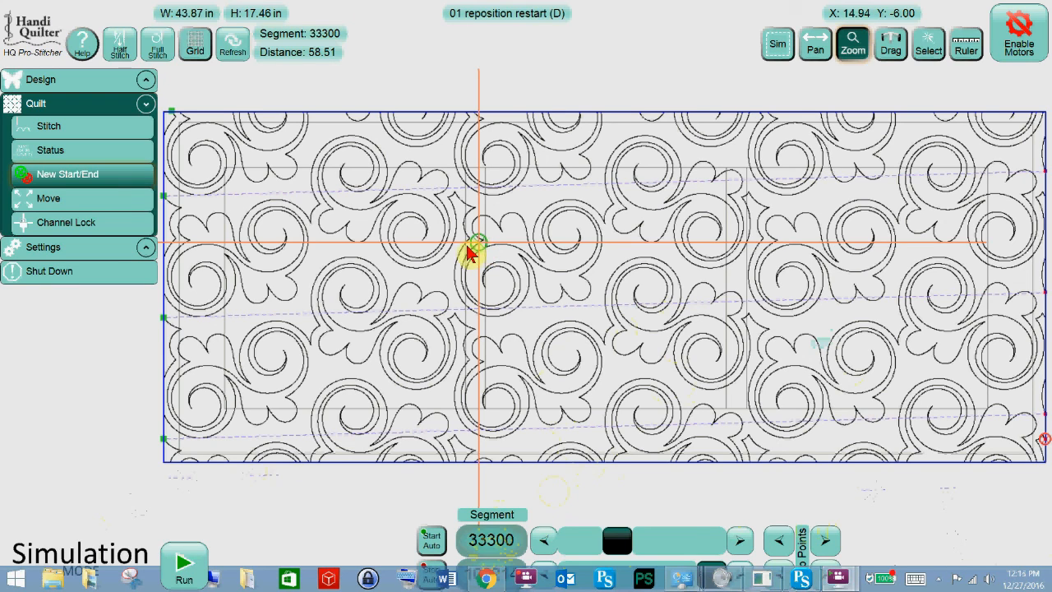
pyautogui.click(131, 278)
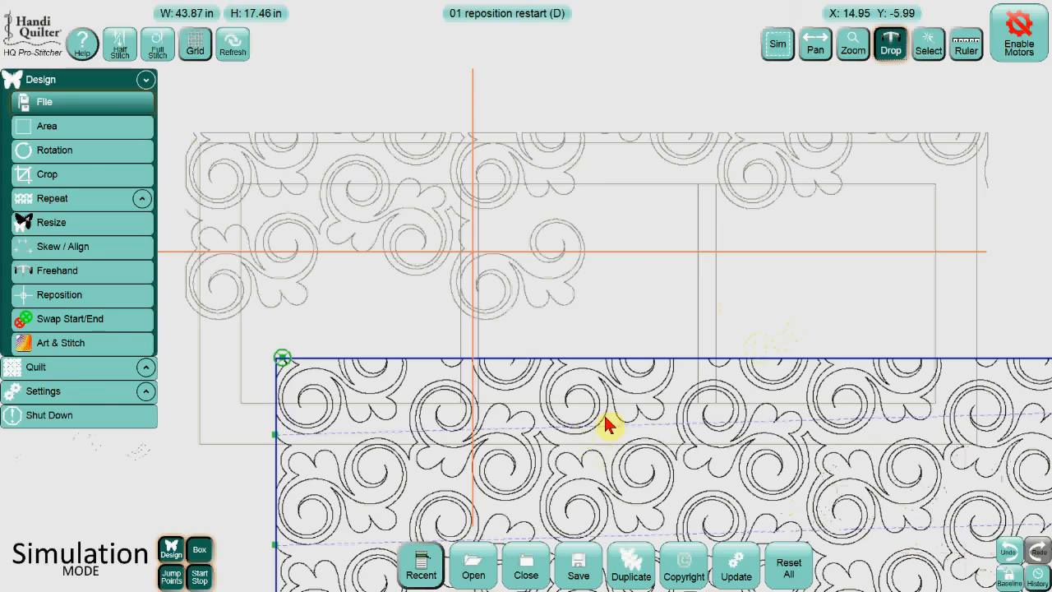
pyautogui.press('ctrl')
pyautogui.press('ctrl')
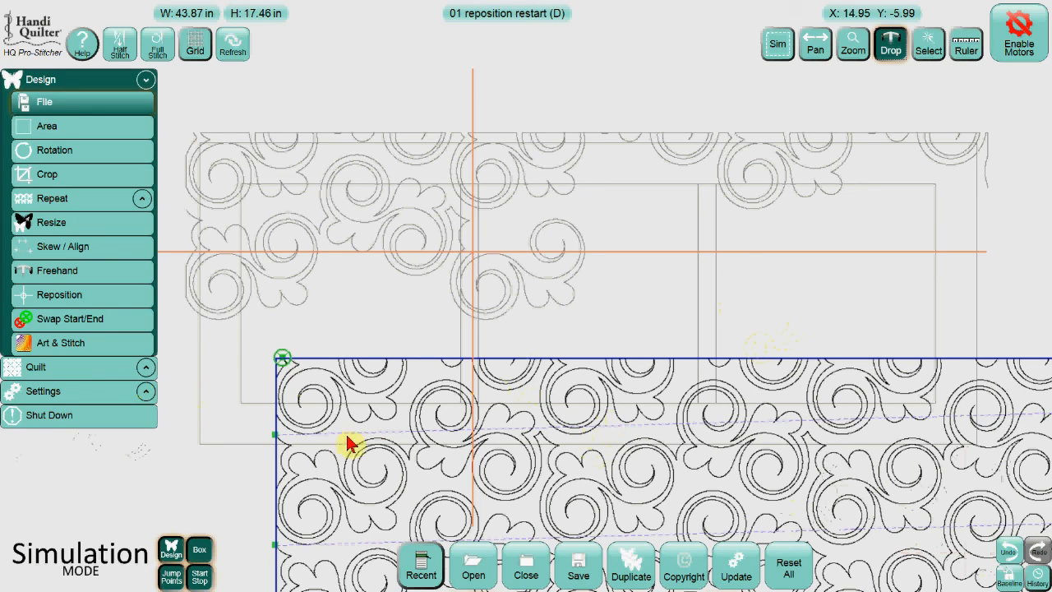
pyautogui.press('ctrl')
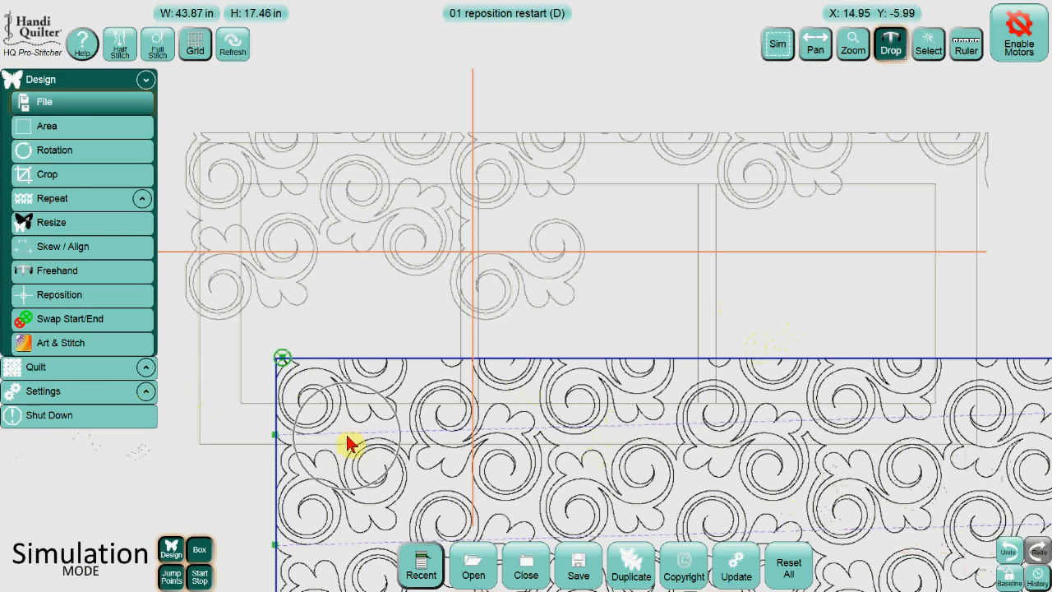
# Open New Start/End again and enter 33300 as the start segment.
pyautogui.click(64, 369)
pyautogui.click(71, 183)
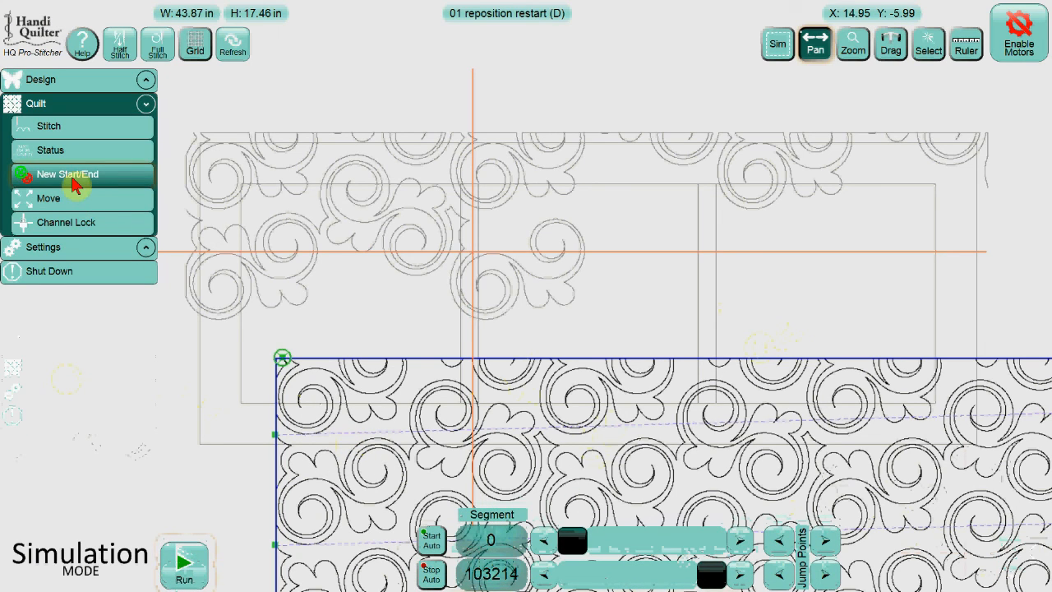
pyautogui.click(492, 543)
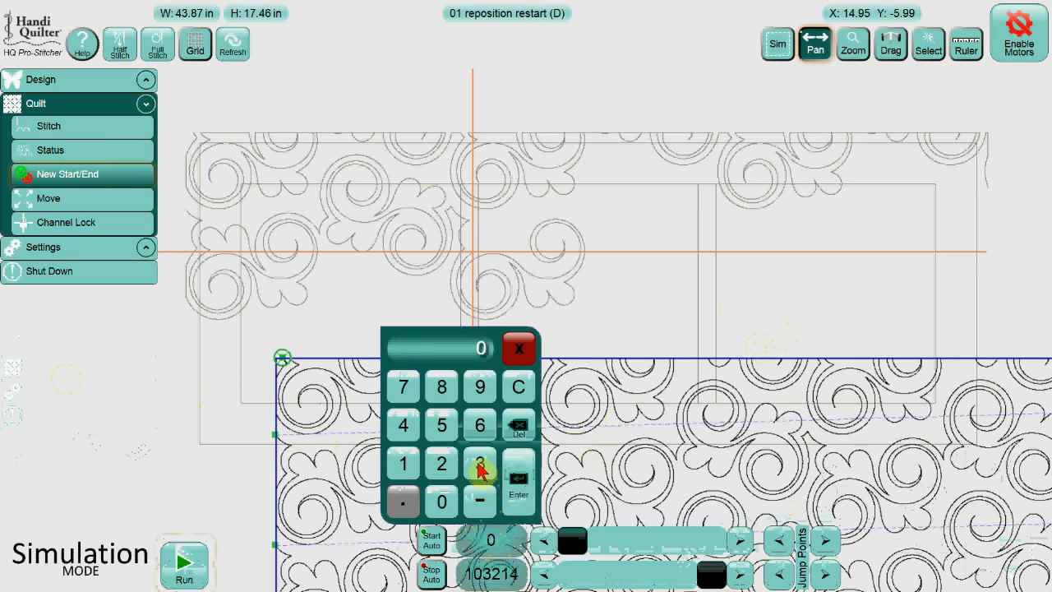
pyautogui.click(480, 465)
pyautogui.click(480, 466)
pyautogui.click(480, 465)
pyautogui.click(441, 501)
pyautogui.click(441, 502)
pyautogui.click(515, 493)
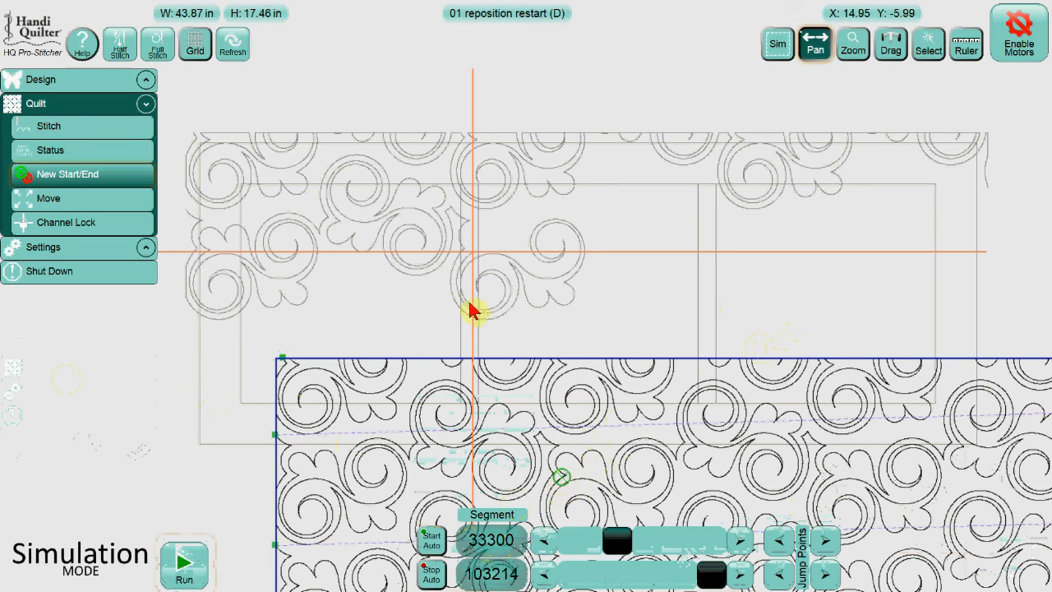
pyautogui.click(475, 260)
pyautogui.click(475, 260)
pyautogui.click(474, 258)
pyautogui.click(475, 260)
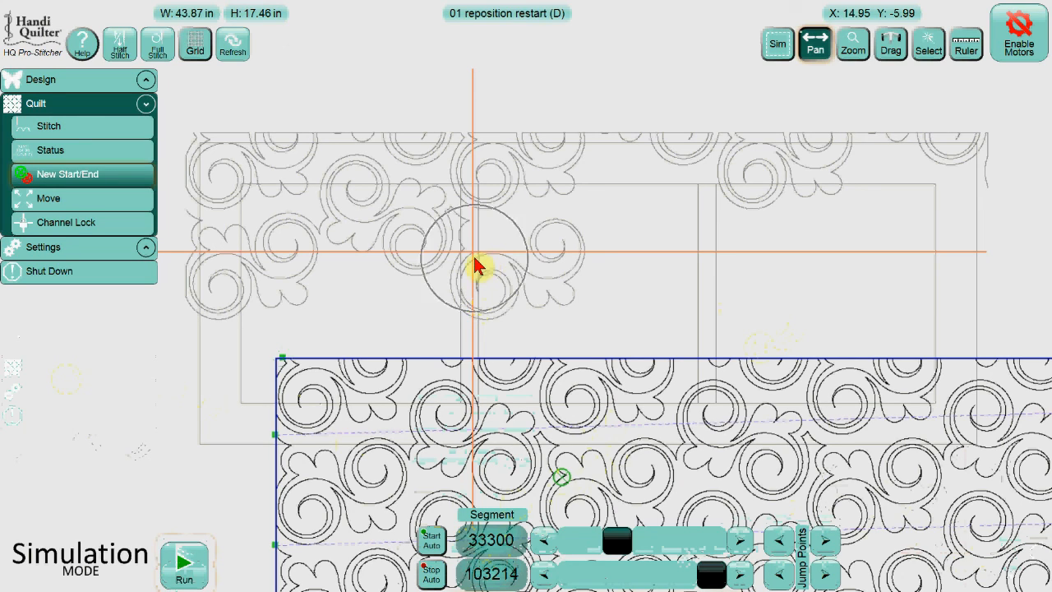
pyautogui.click(473, 258)
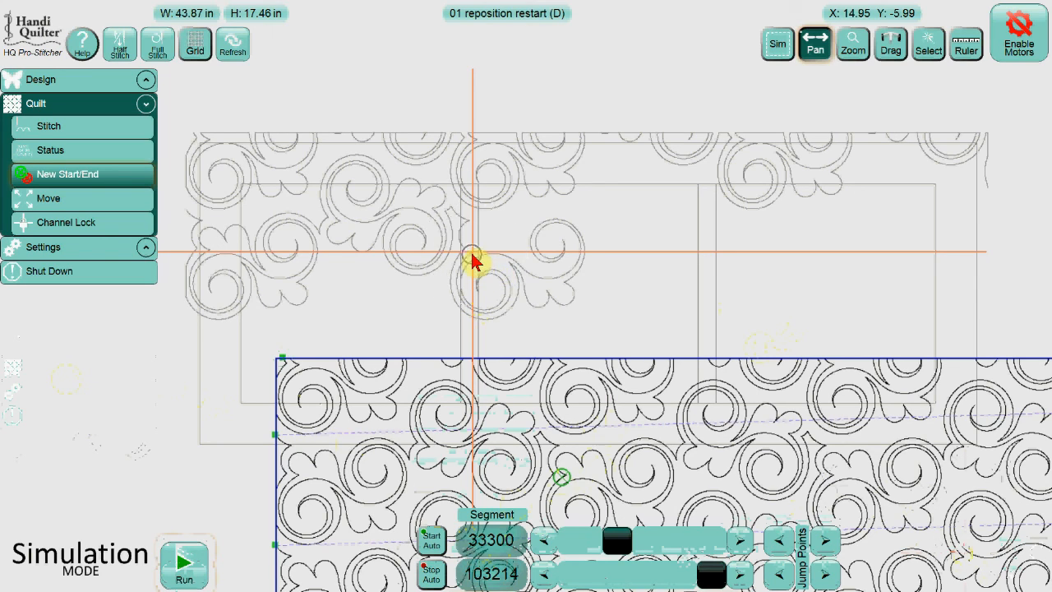
pyautogui.click(1012, 52)
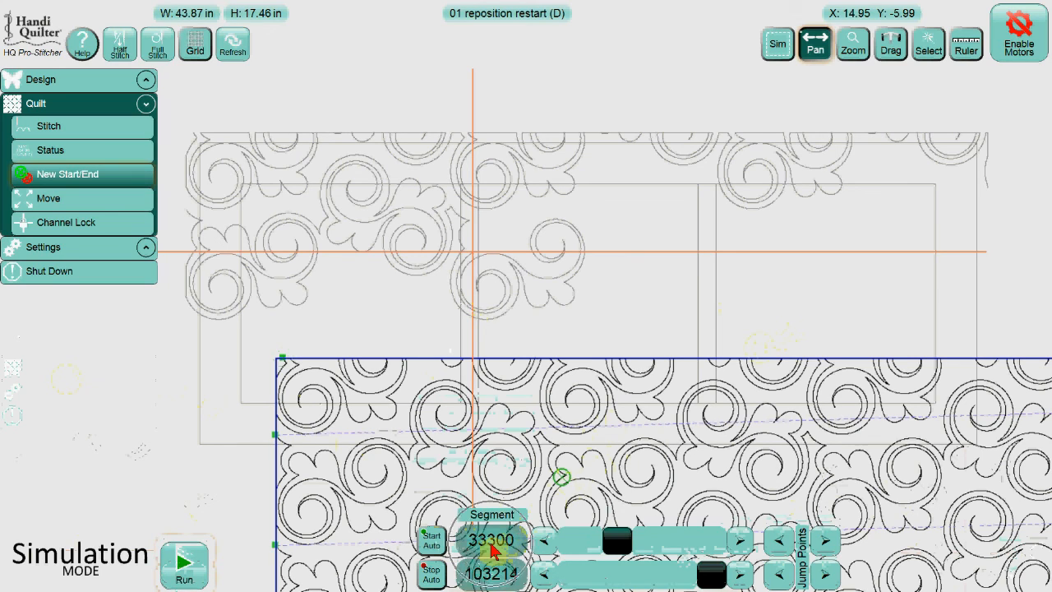
pyautogui.click(475, 254)
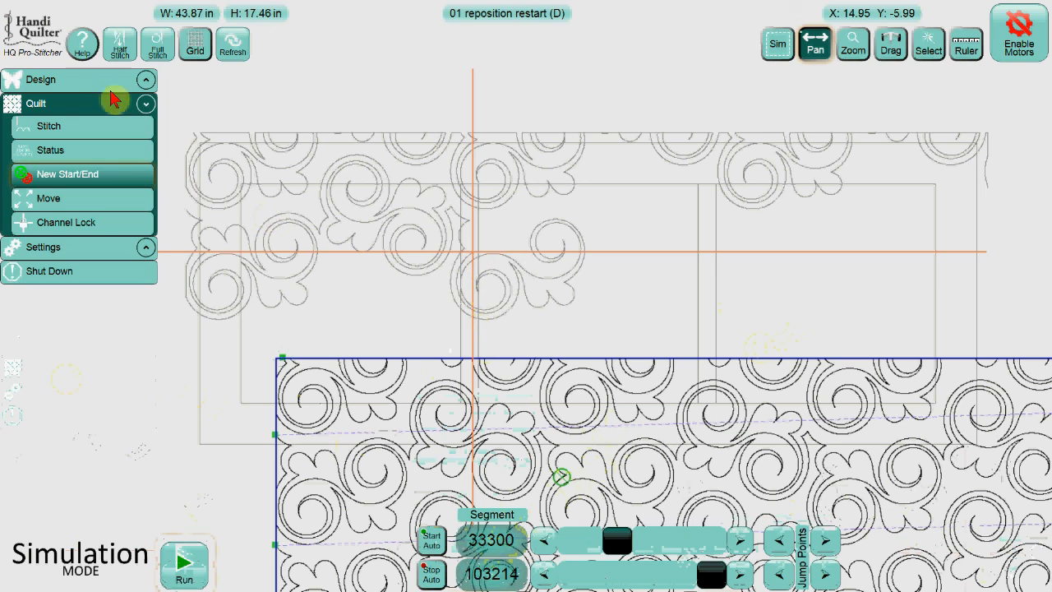
# Reposition the design so its start point moves to the needle position.
pyautogui.click(73, 82)
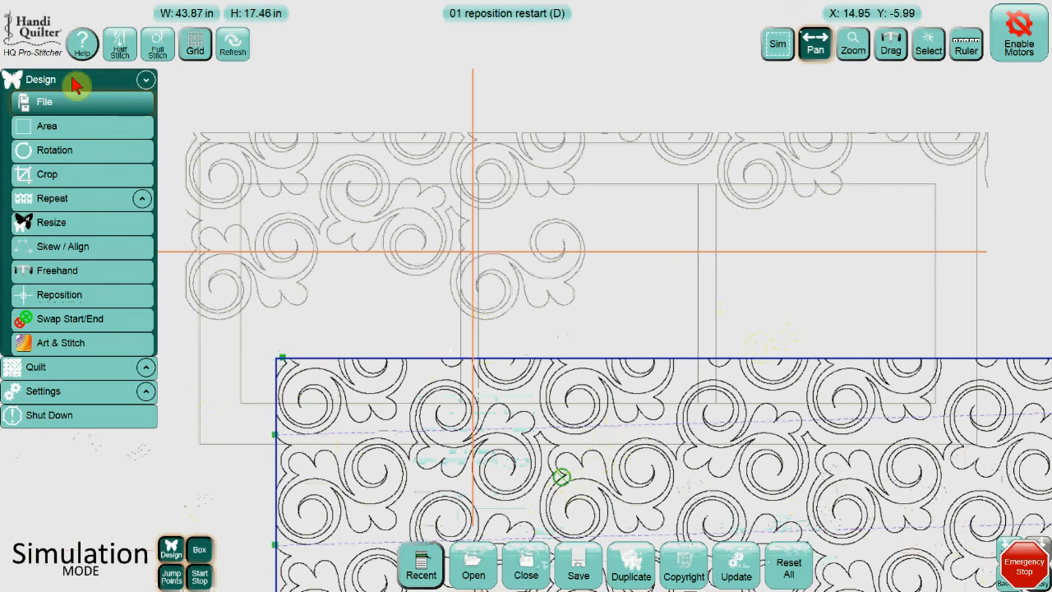
pyautogui.click(87, 296)
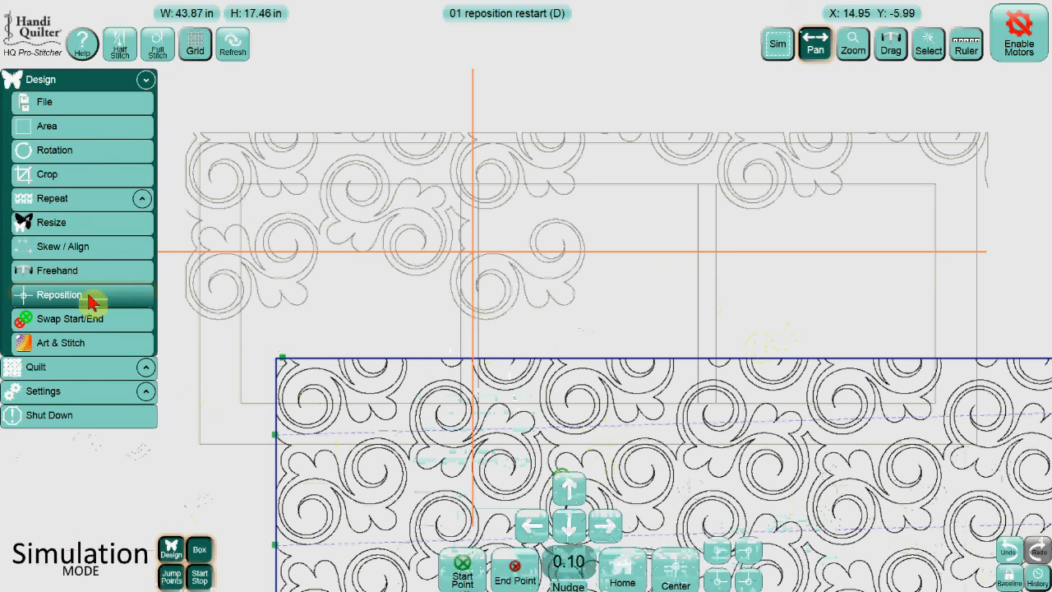
pyautogui.click(464, 575)
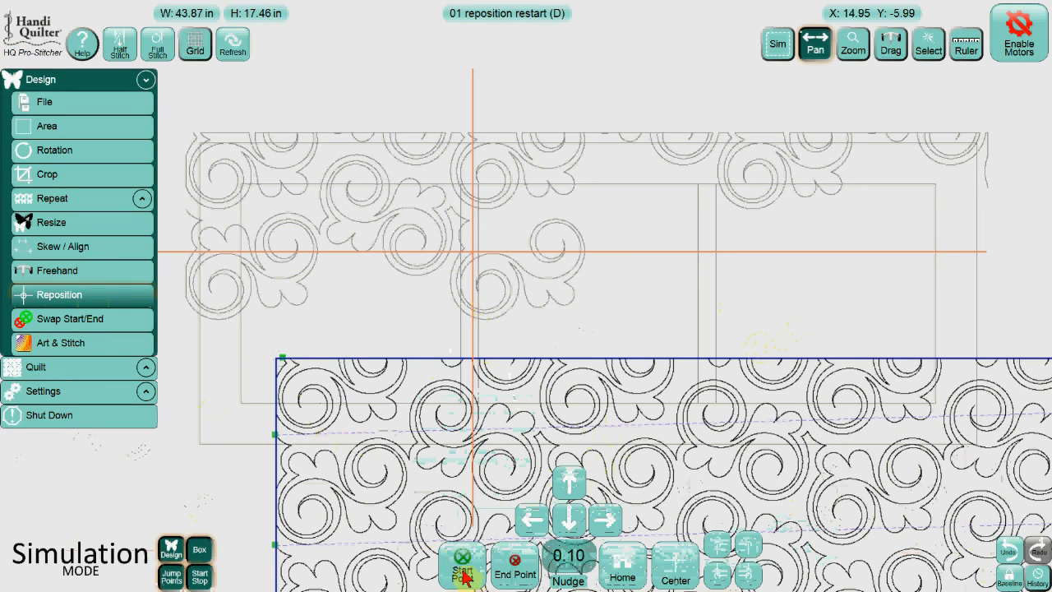
pyautogui.click(462, 574)
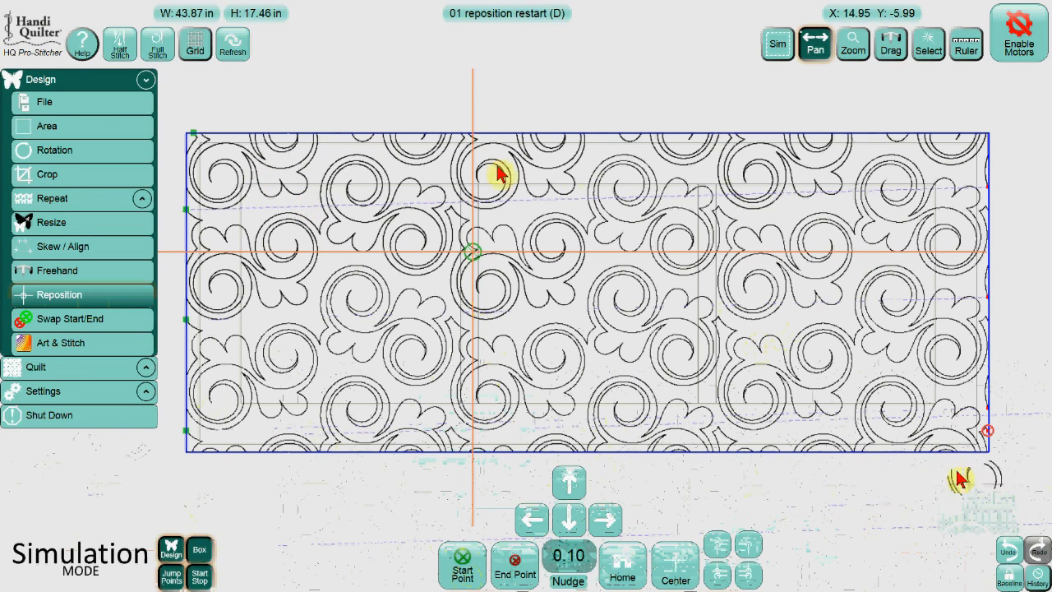
# Check the quilting status again after repositioning the design.
pyautogui.press('ctrl')
pyautogui.press('ctrl')
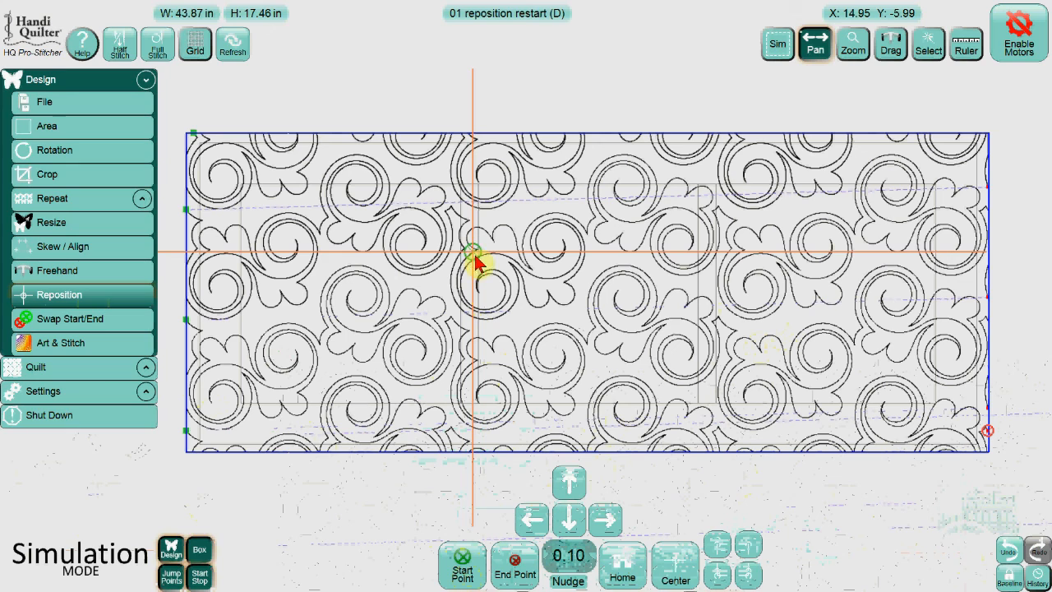
pyautogui.click(74, 370)
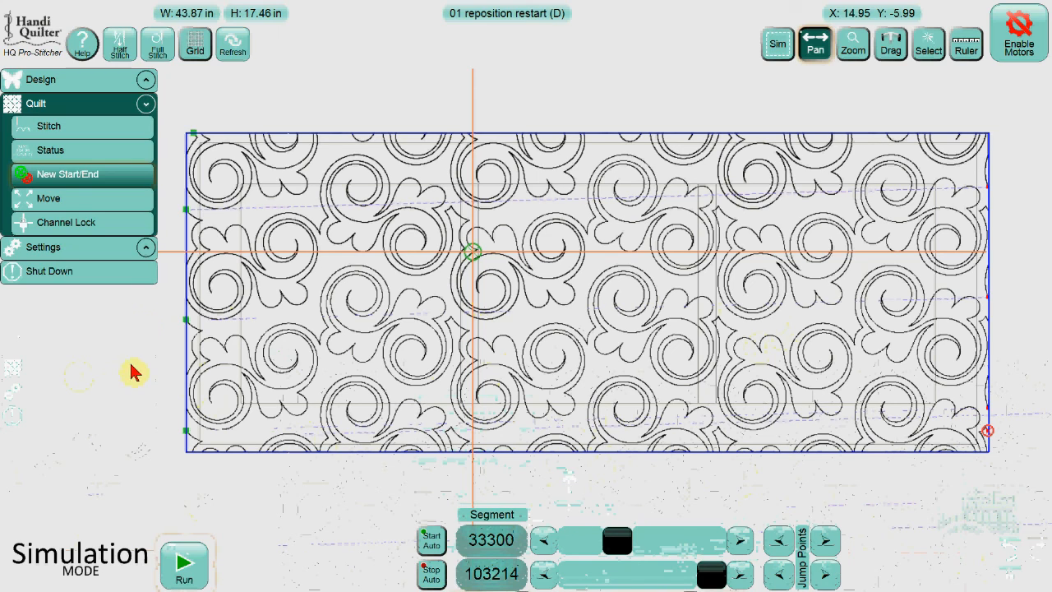
pyautogui.click(87, 152)
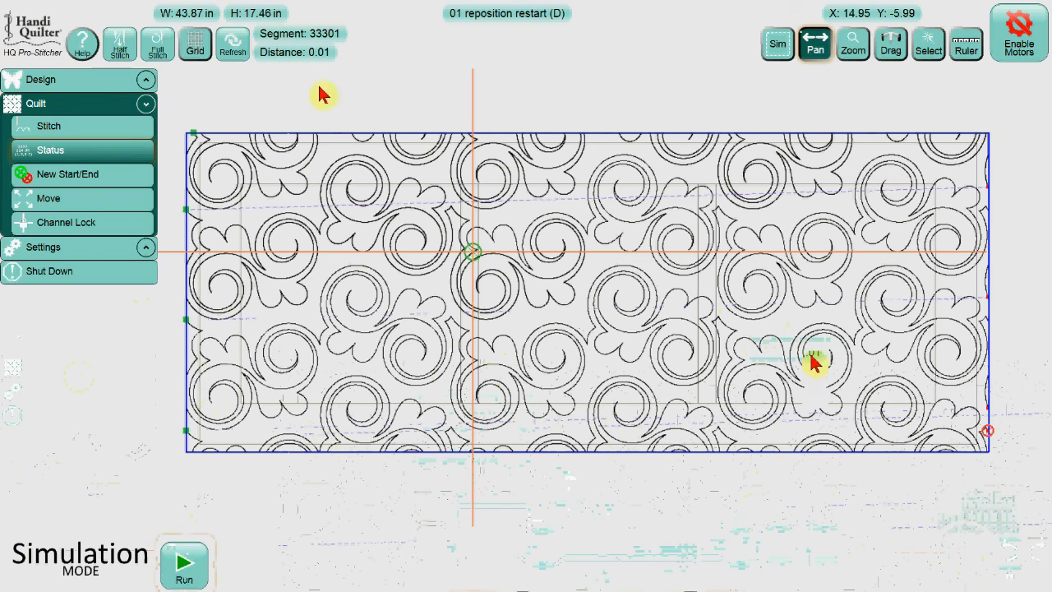
pyautogui.press('ctrl')
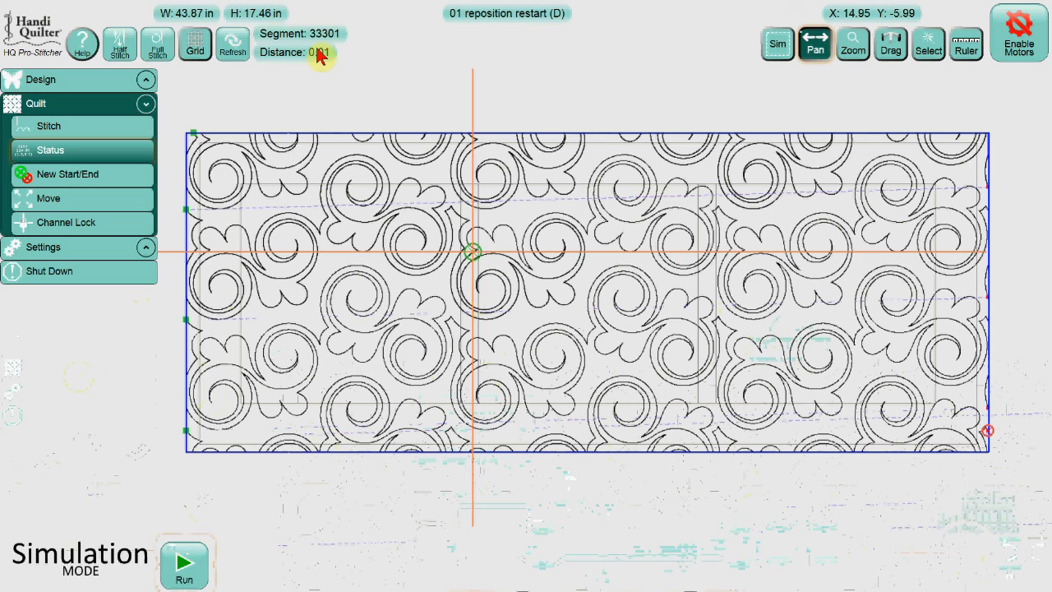
# Open the Stitch options, toggle Tie-Off End and Stitch, and run the quilting simulation from the new start.
pyautogui.click(119, 129)
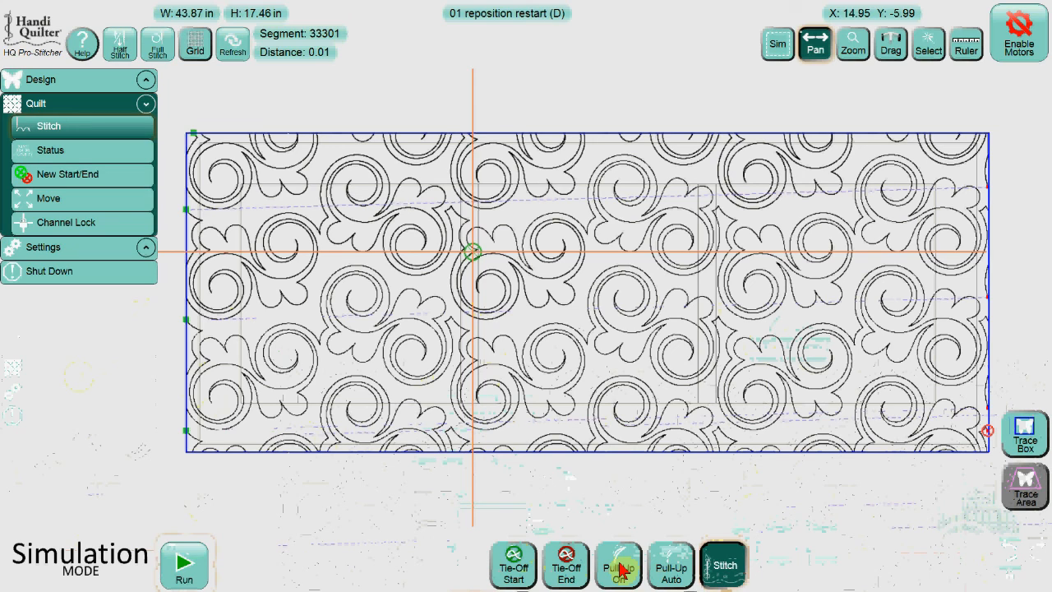
pyautogui.click(559, 569)
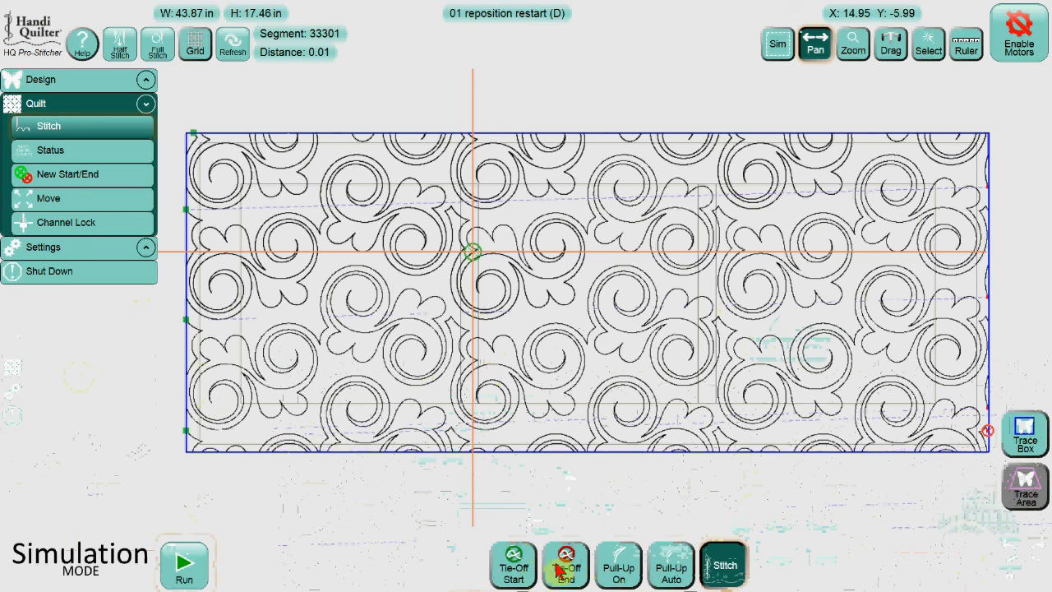
pyautogui.click(726, 576)
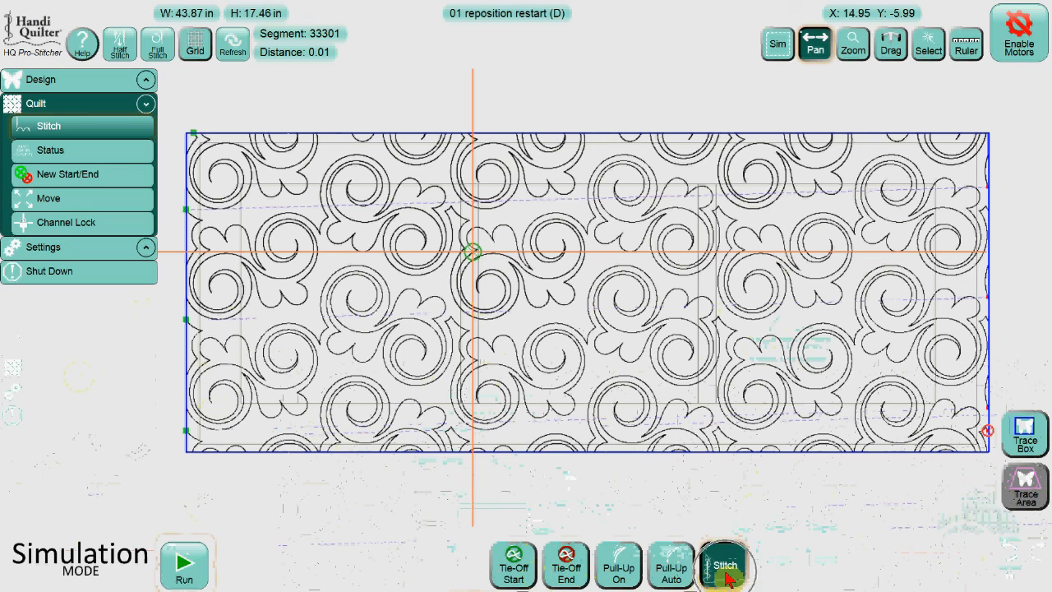
pyautogui.click(194, 563)
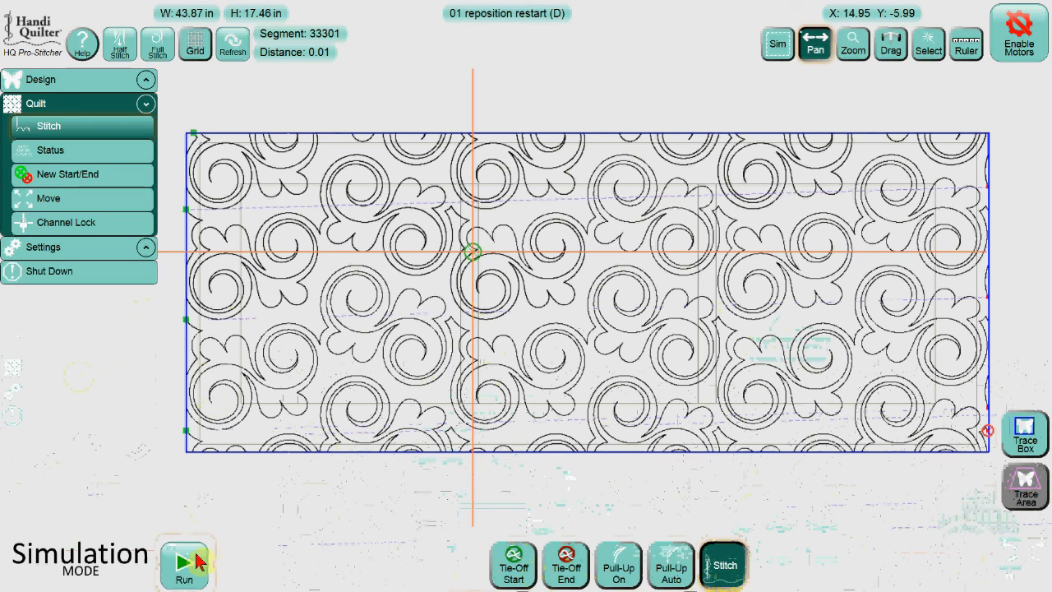
# Run the quilting simulation from the new start, then halt it with the emergency stop.
pyautogui.click(184, 562)
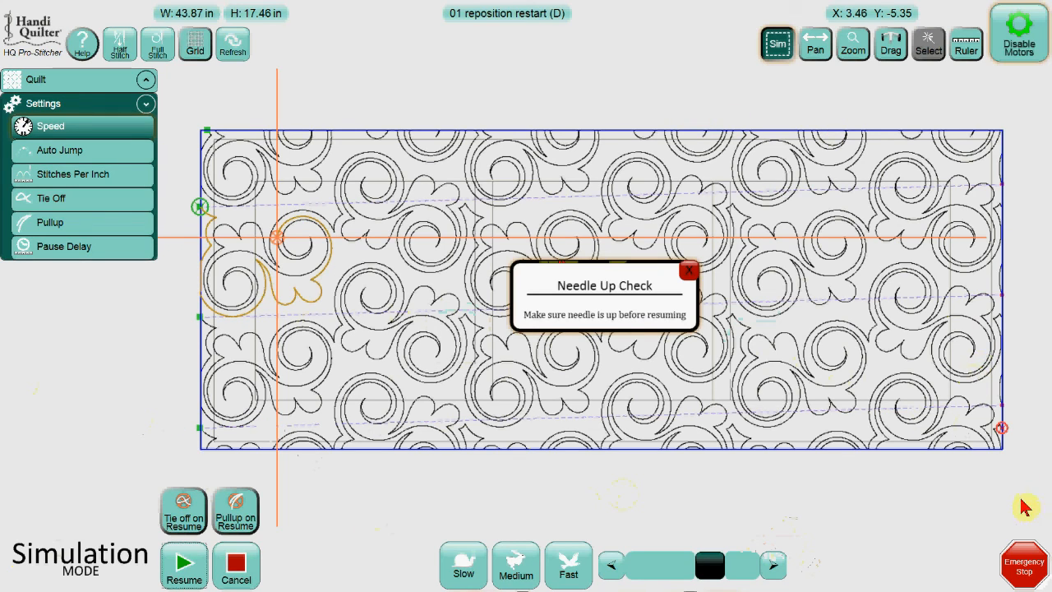
pyautogui.click(1029, 562)
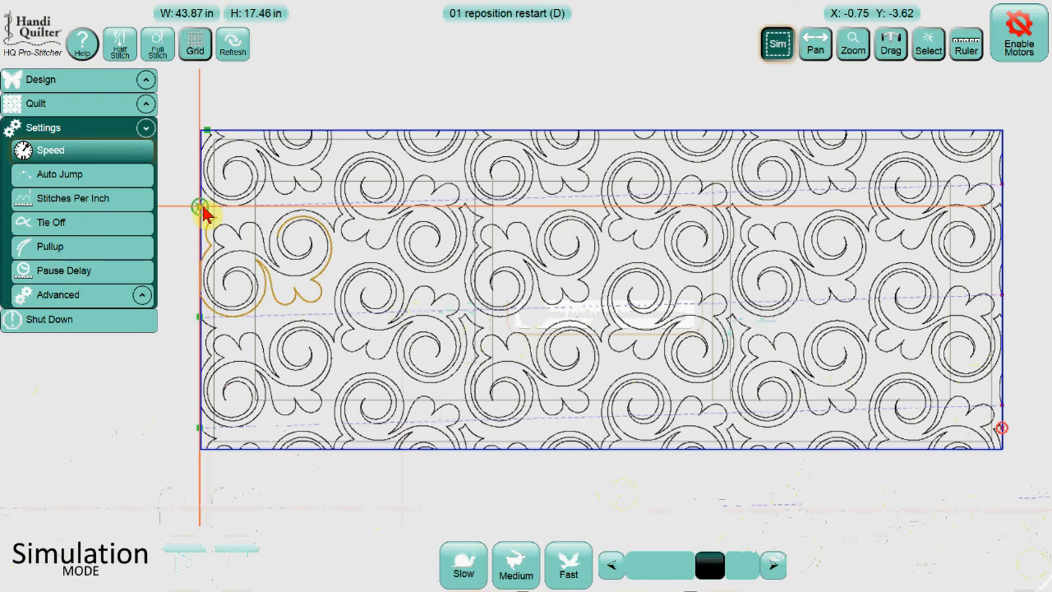
# Open New Start/End and step the start segment forward through jump points, then back again.
pyautogui.click(97, 108)
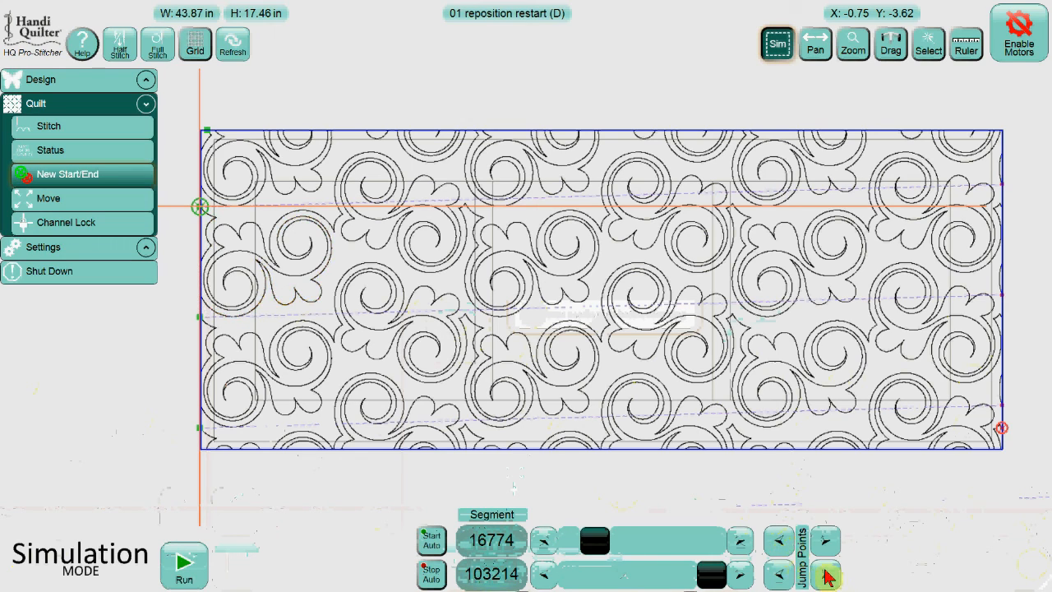
pyautogui.click(827, 542)
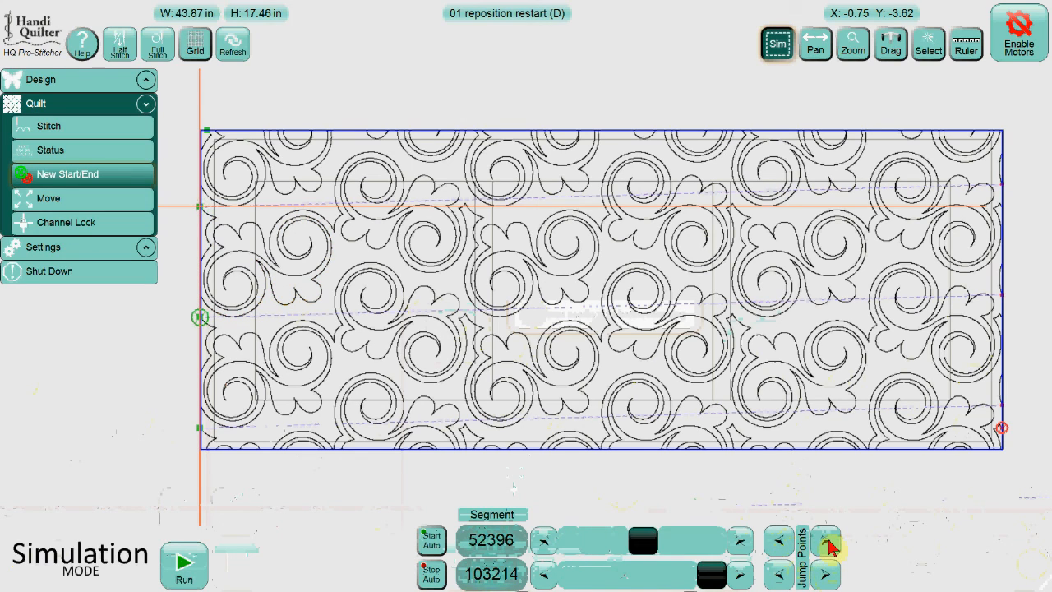
pyautogui.click(827, 542)
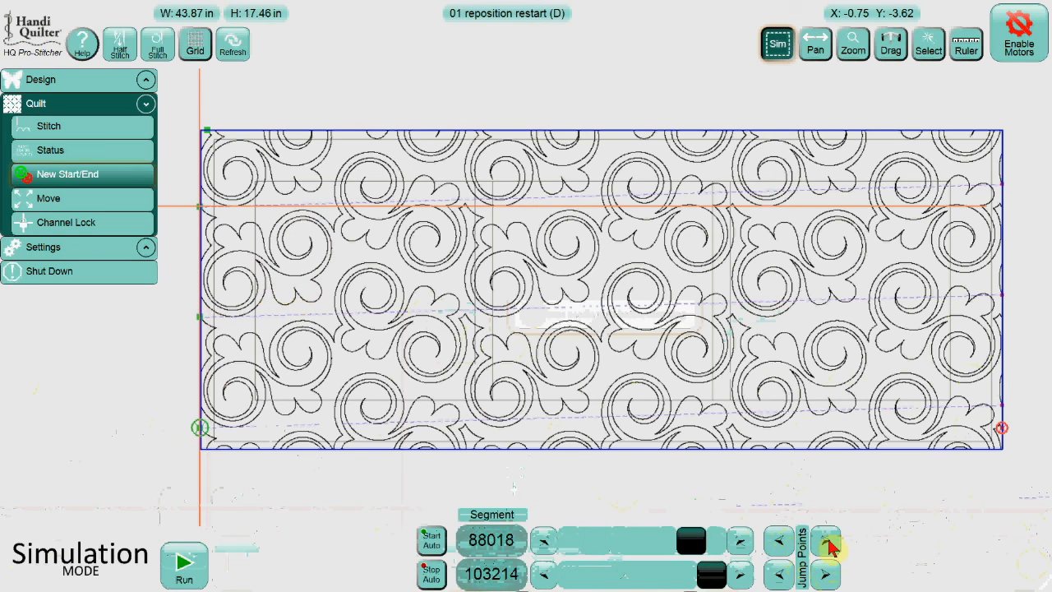
pyautogui.click(781, 543)
pyautogui.click(781, 543)
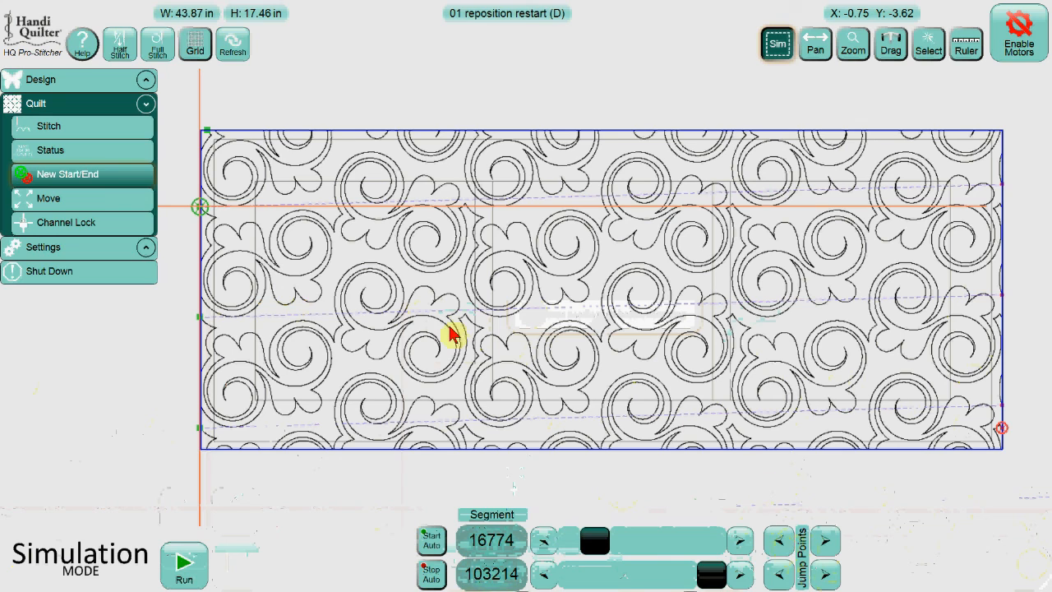
# In Reposition, move the needle onto the pattern, then set the start segment automatically from the needle position.
pyautogui.click(89, 80)
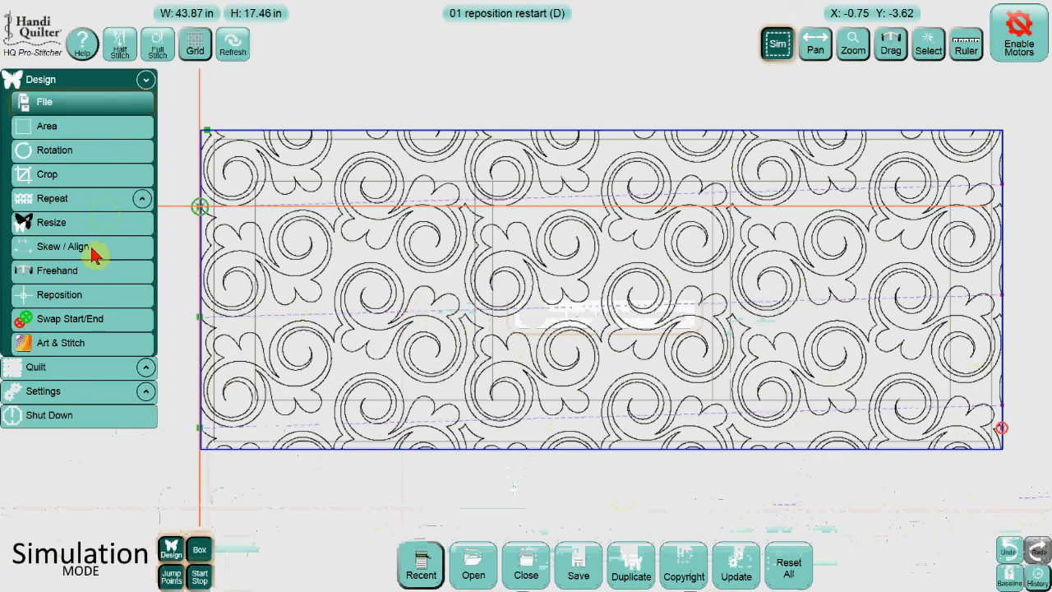
pyautogui.click(97, 295)
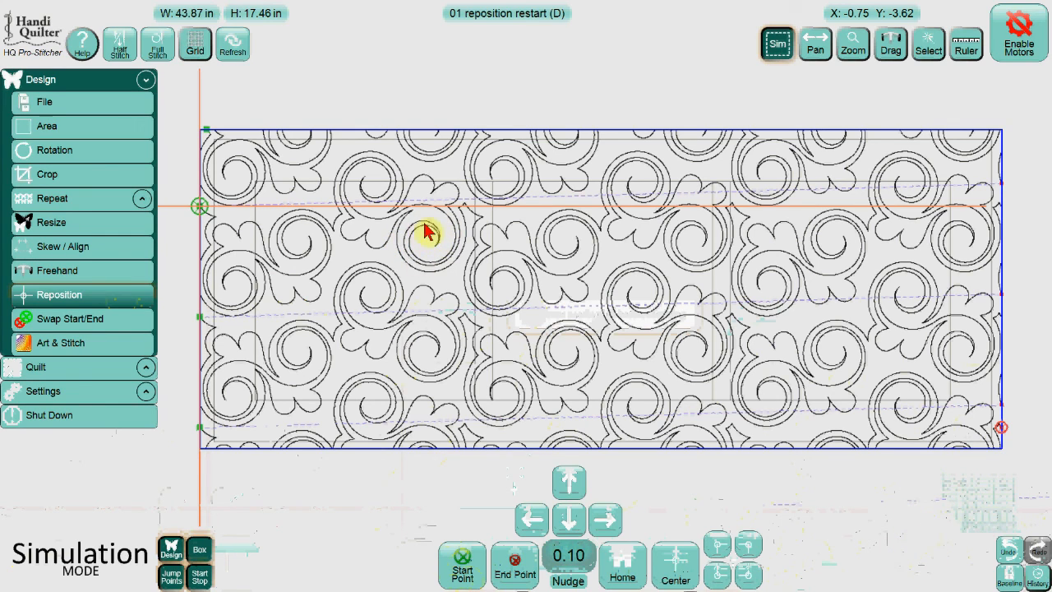
pyautogui.click(366, 220)
pyautogui.moveTo(374, 224); pyautogui.dragTo(420, 203)
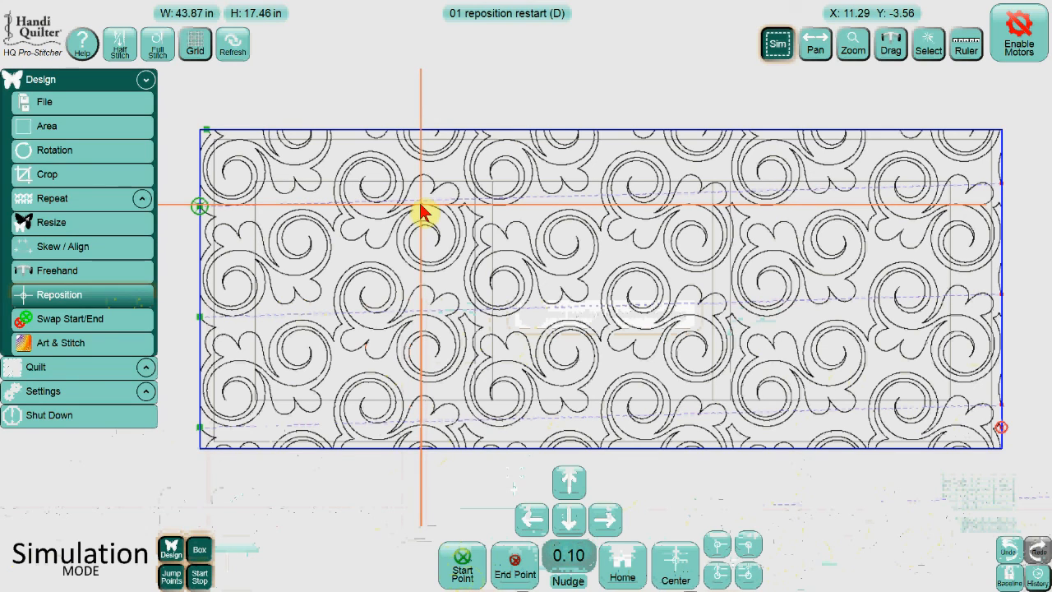
pyautogui.click(76, 368)
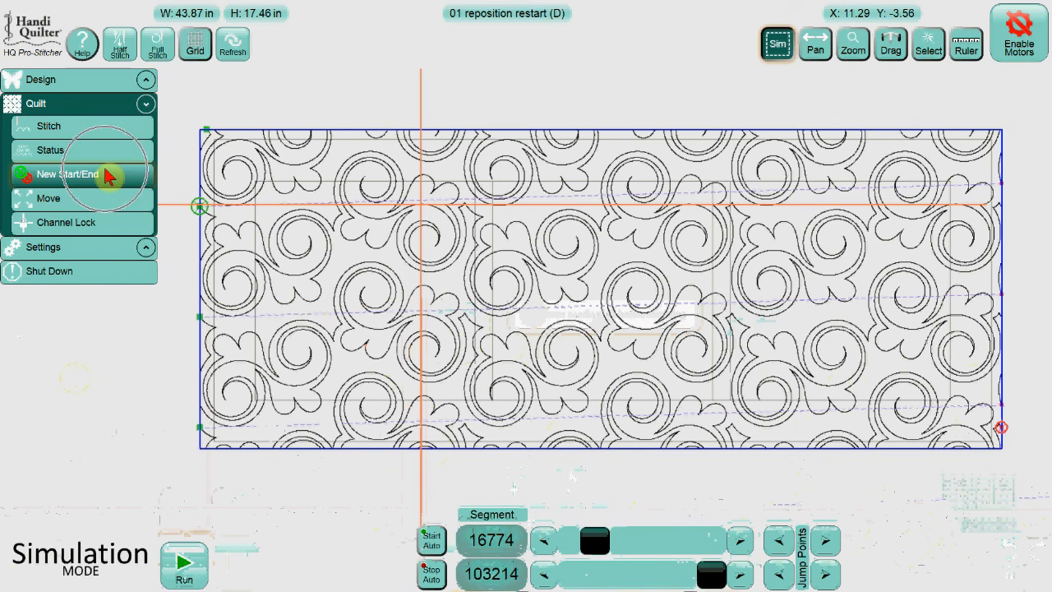
pyautogui.click(433, 544)
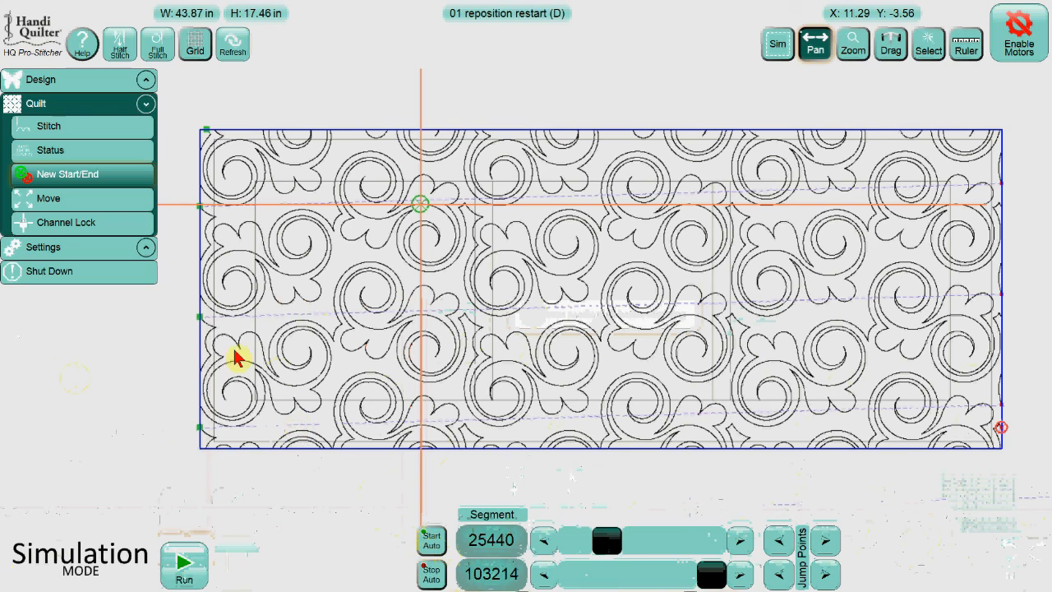
# Turn Stitch off in the Stitch options and run an air-stitch simulation, proceeding past the settings check.
pyautogui.click(111, 129)
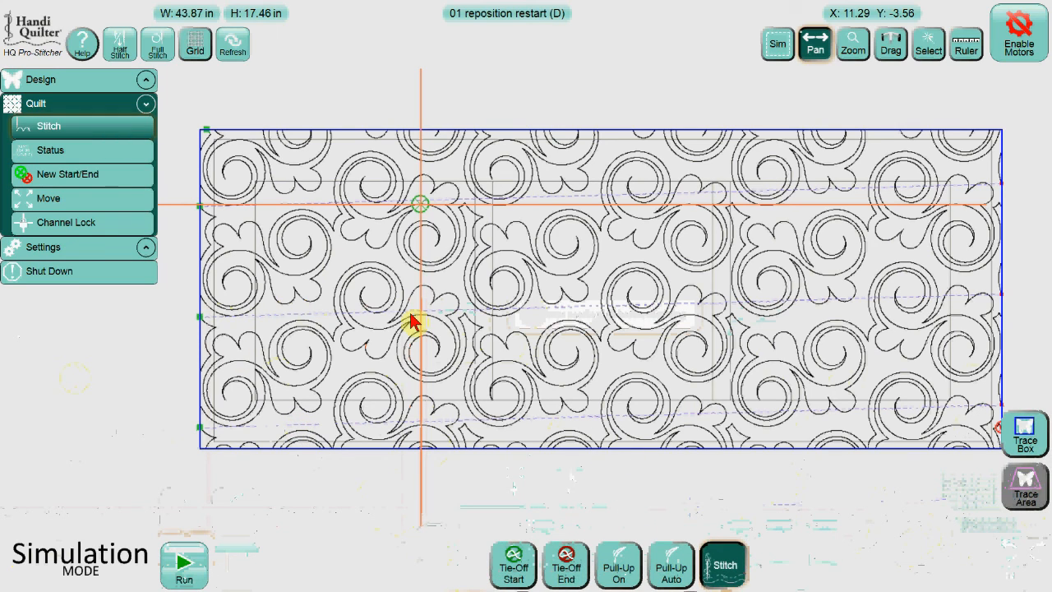
pyautogui.press('ctrl')
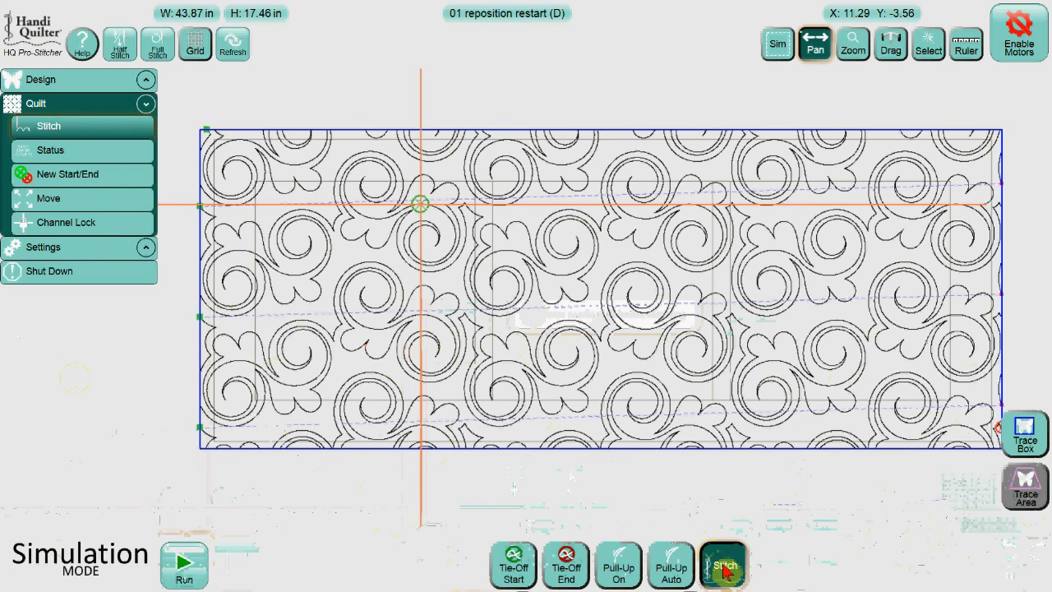
pyautogui.click(722, 567)
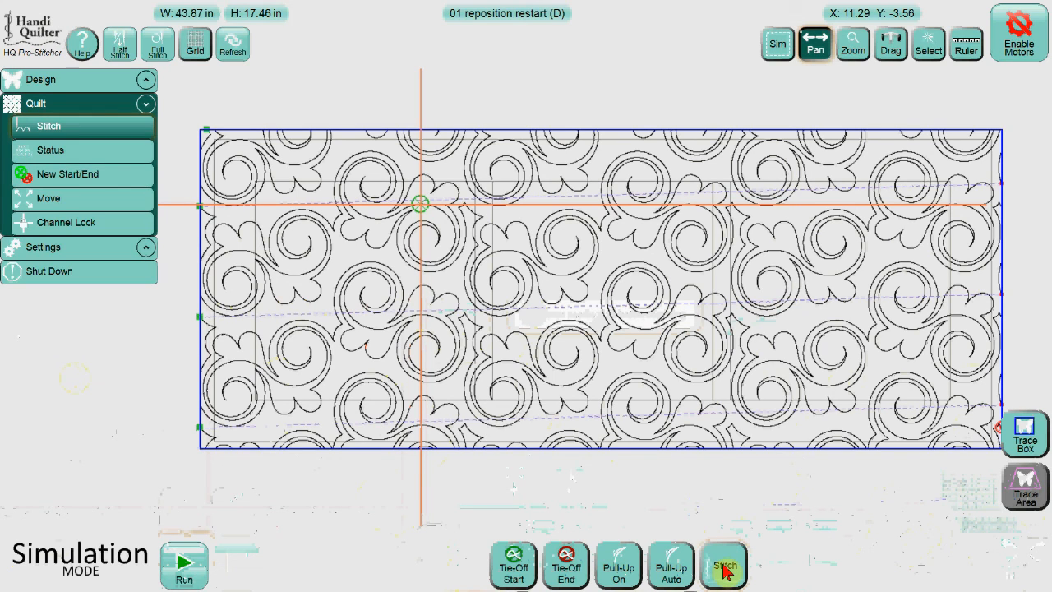
pyautogui.click(185, 564)
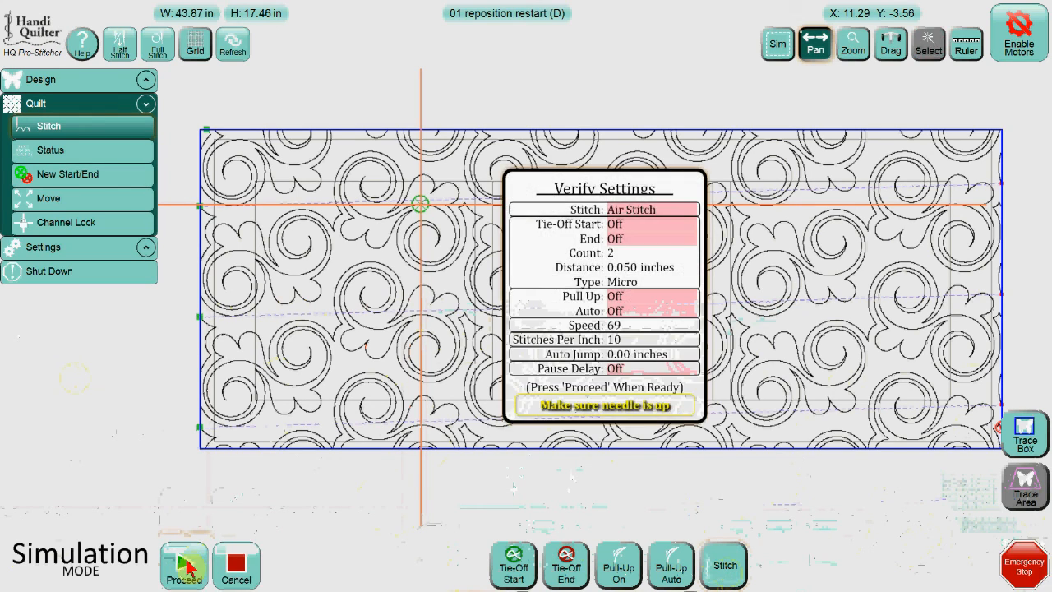
pyautogui.press('ctrl')
pyautogui.click(185, 564)
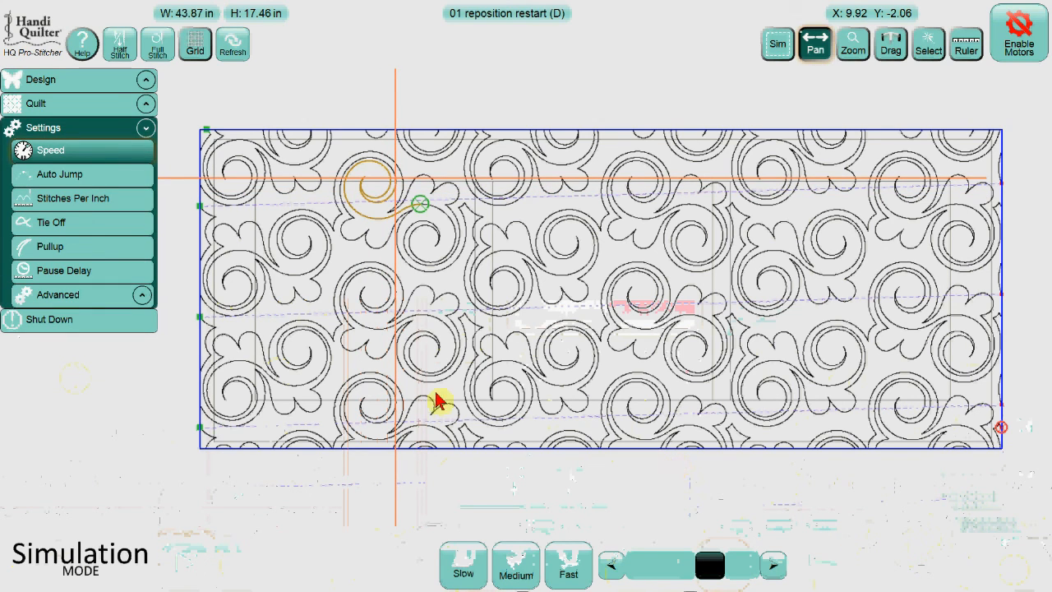
# Set the reposition nudge distance to 0.03 and nudge the design up once.
pyautogui.click(87, 79)
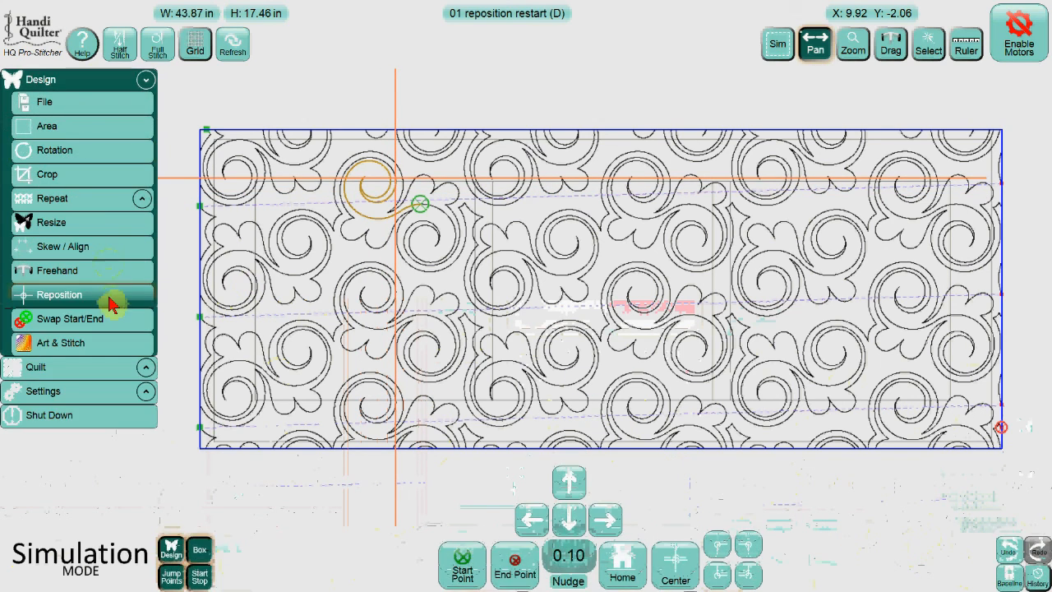
pyautogui.click(576, 559)
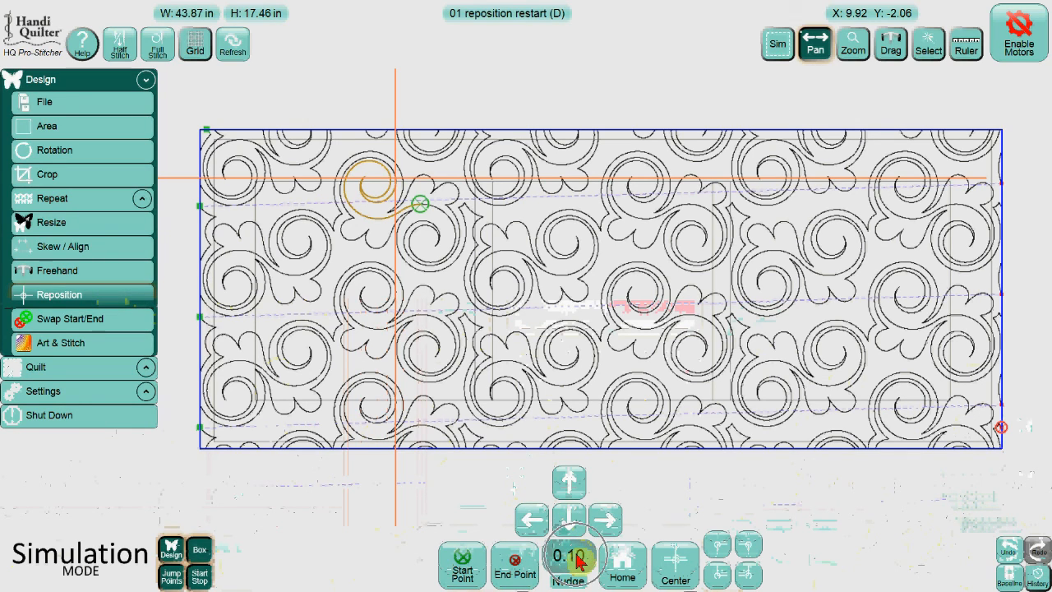
pyautogui.click(579, 559)
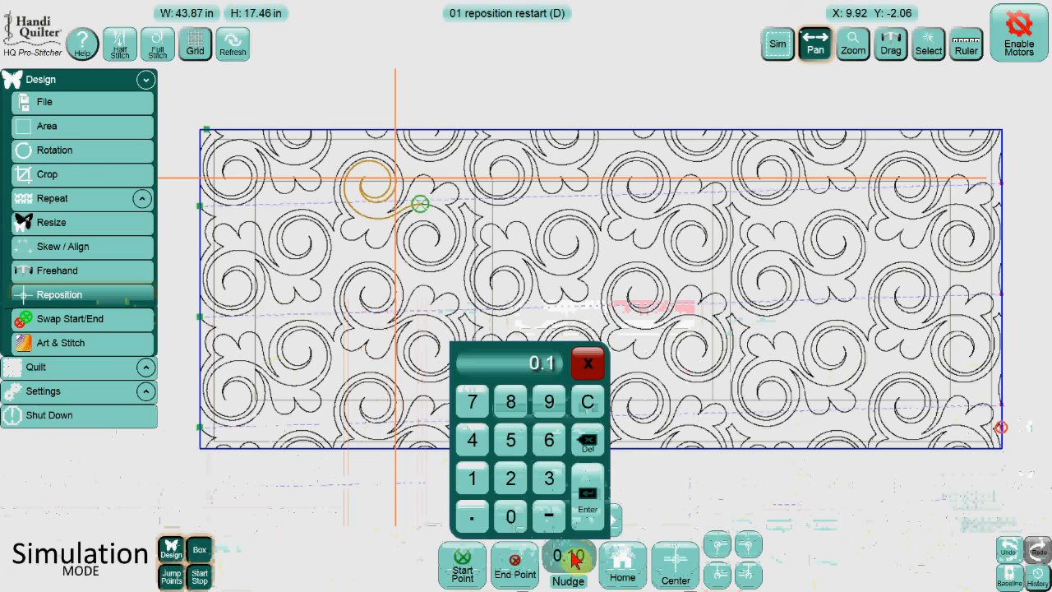
pyautogui.click(470, 515)
pyautogui.click(501, 516)
pyautogui.click(549, 478)
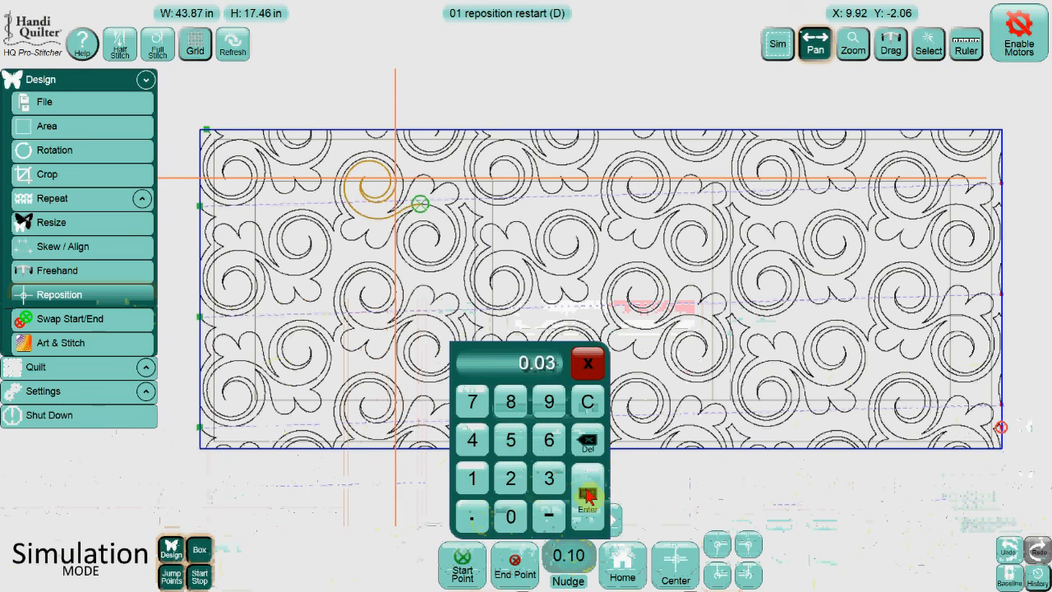
pyautogui.click(587, 497)
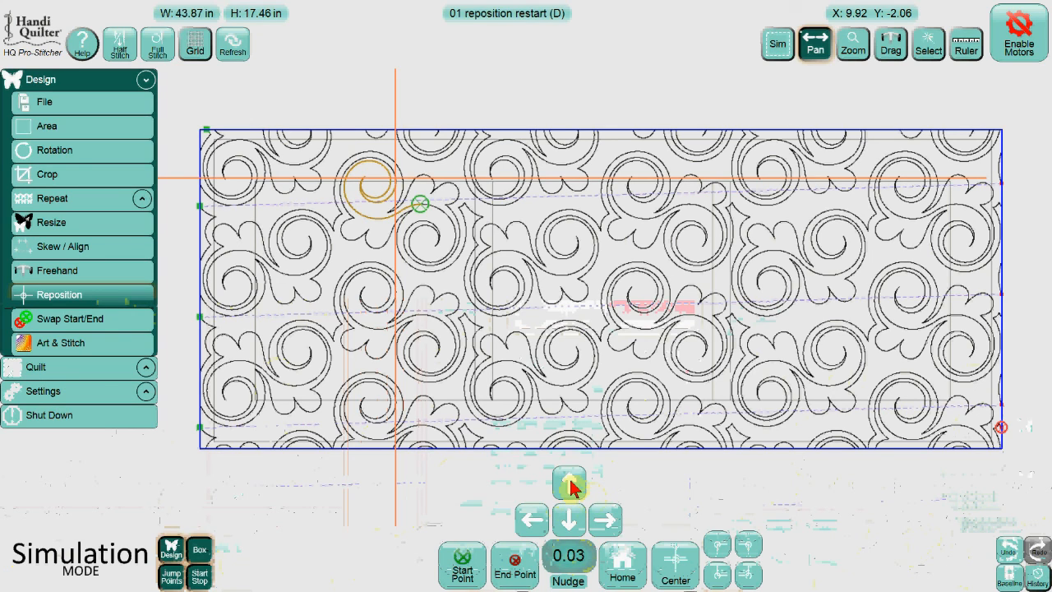
pyautogui.click(570, 485)
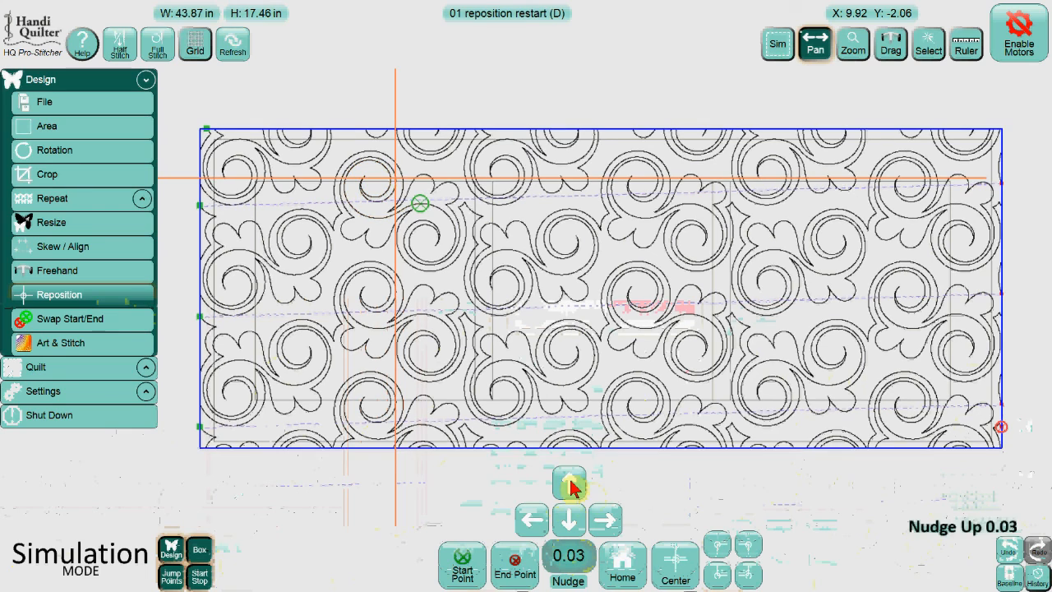
# Run the air-stitch simulation again from the start point, proceeding past the settings check.
pyautogui.click(576, 559)
pyautogui.click(575, 559)
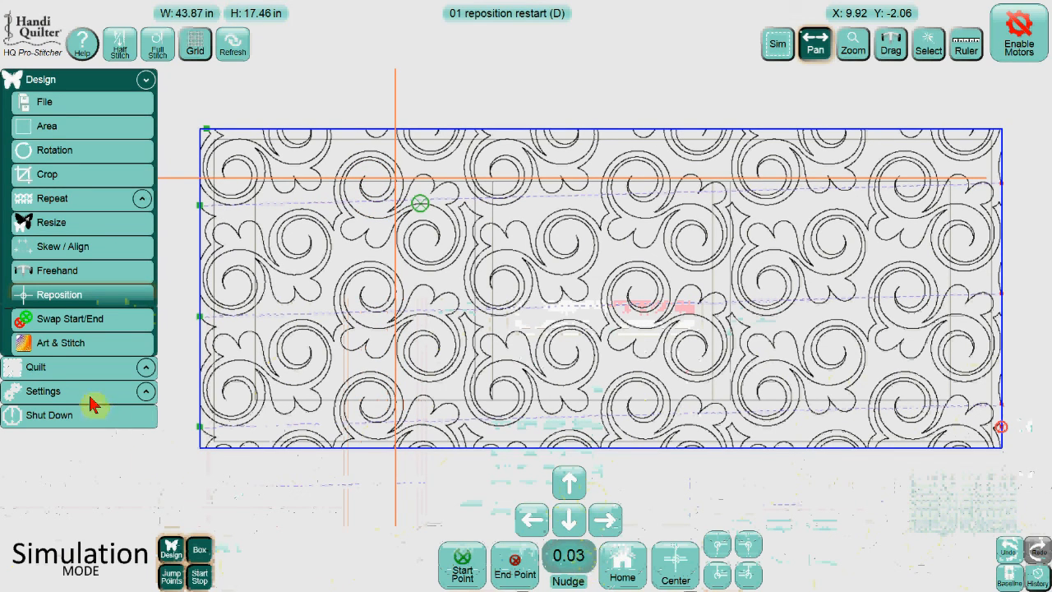
pyautogui.click(74, 369)
pyautogui.click(181, 565)
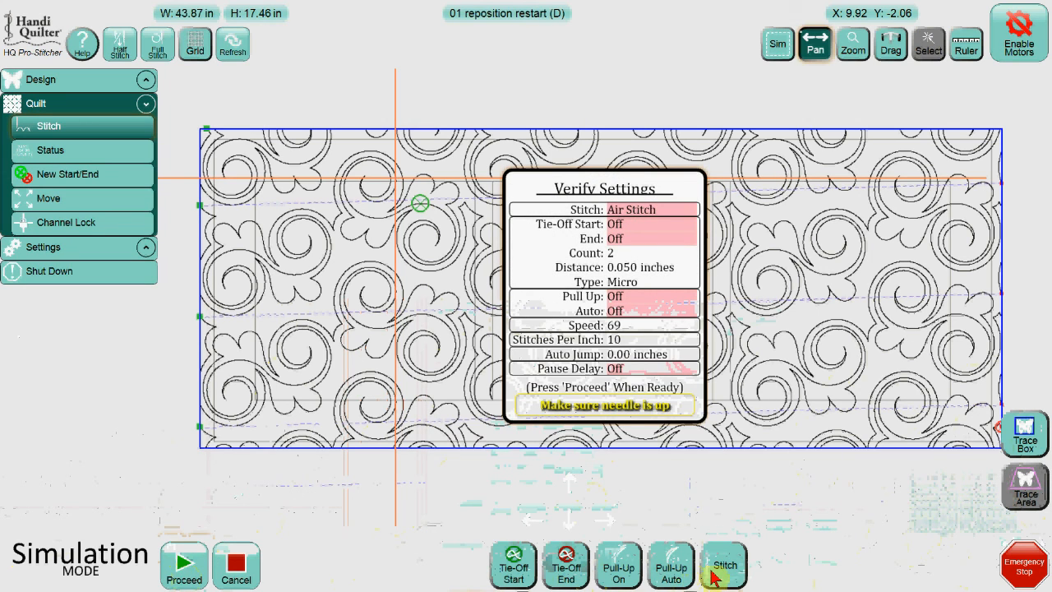
pyautogui.click(184, 566)
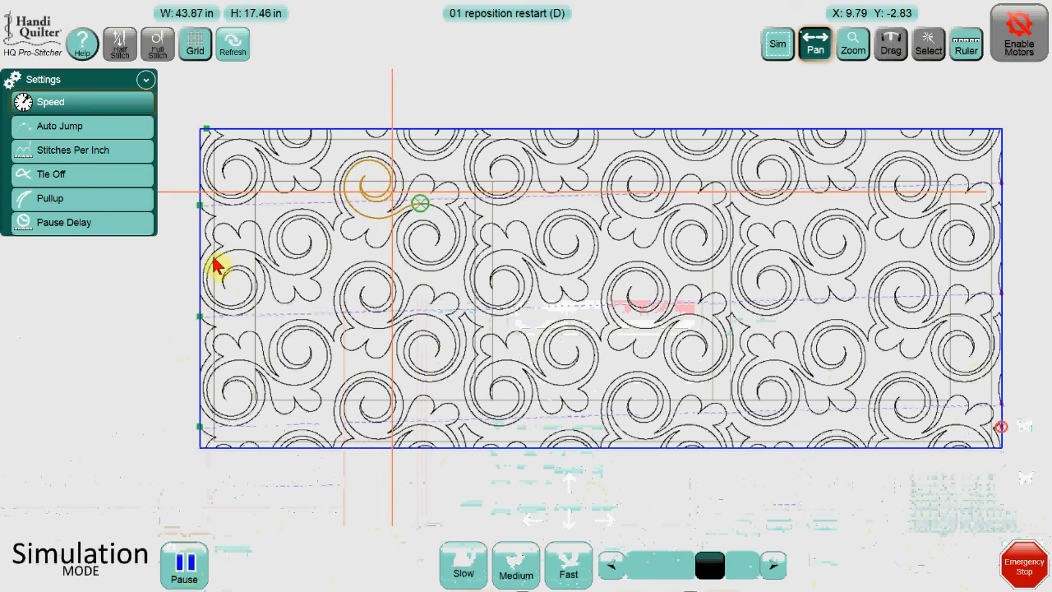
# Open New Start/End and fine-tune the start segment to 25464.
pyautogui.press('ctrl')
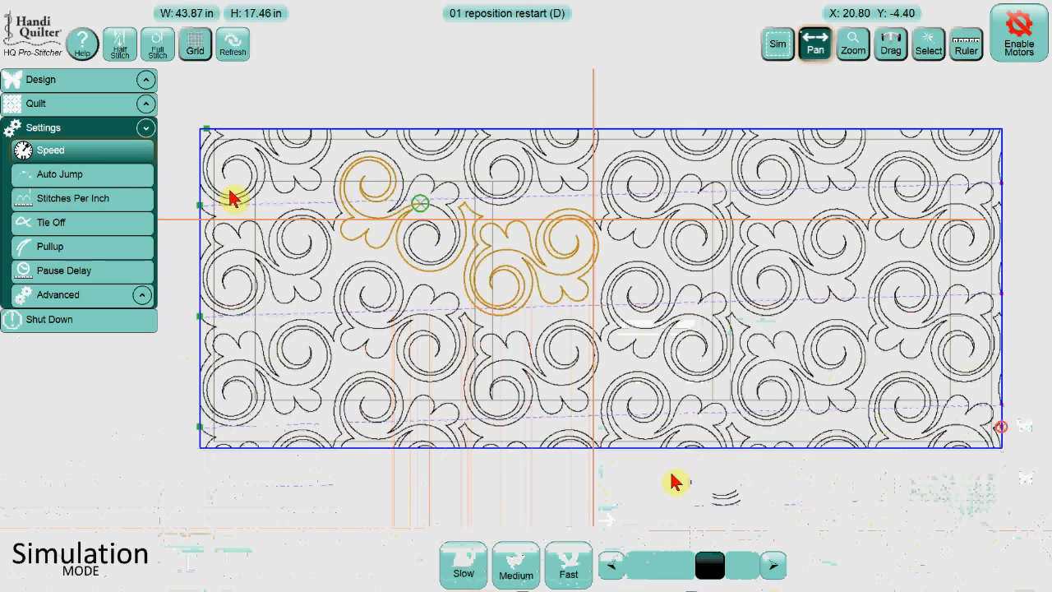
pyautogui.click(115, 107)
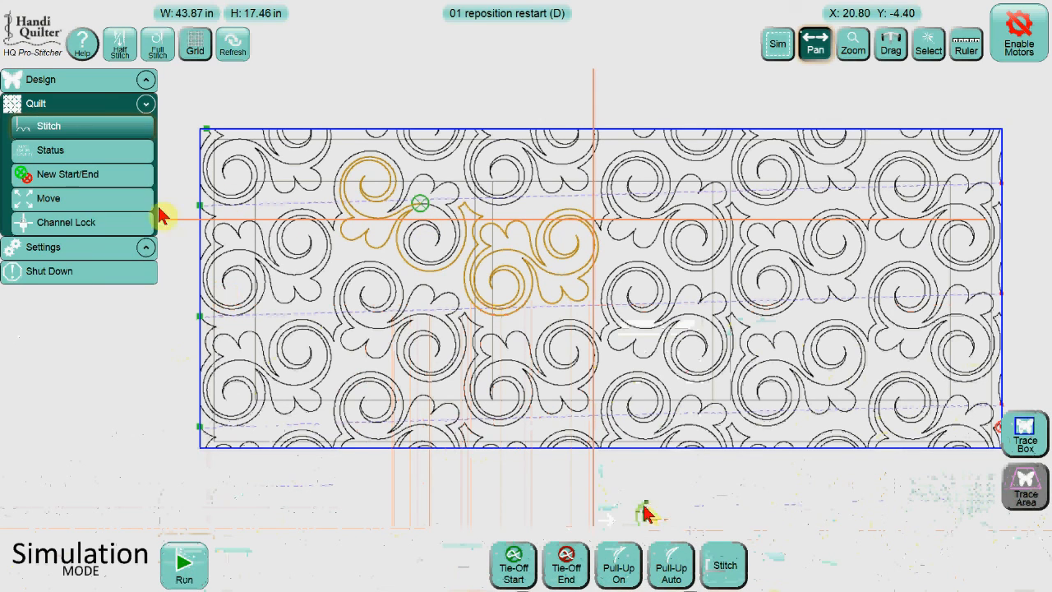
pyautogui.click(125, 176)
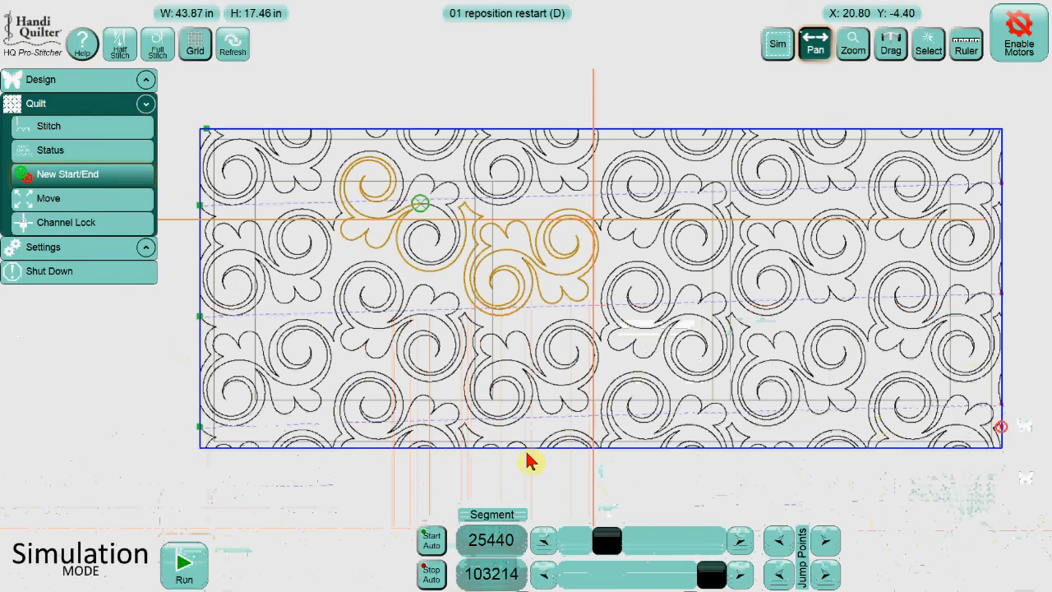
pyautogui.click(544, 543)
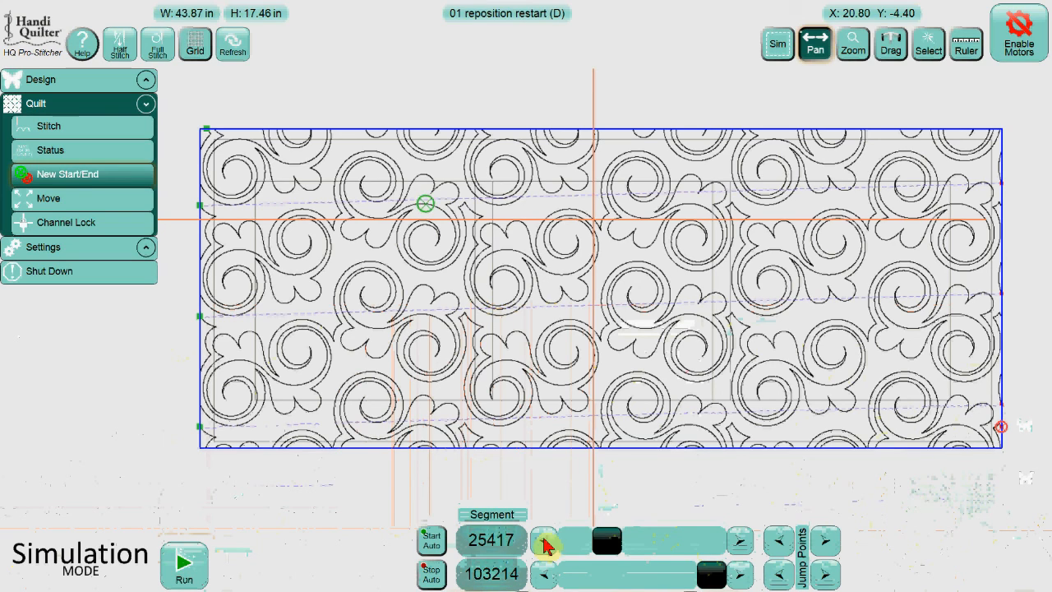
pyautogui.click(544, 541)
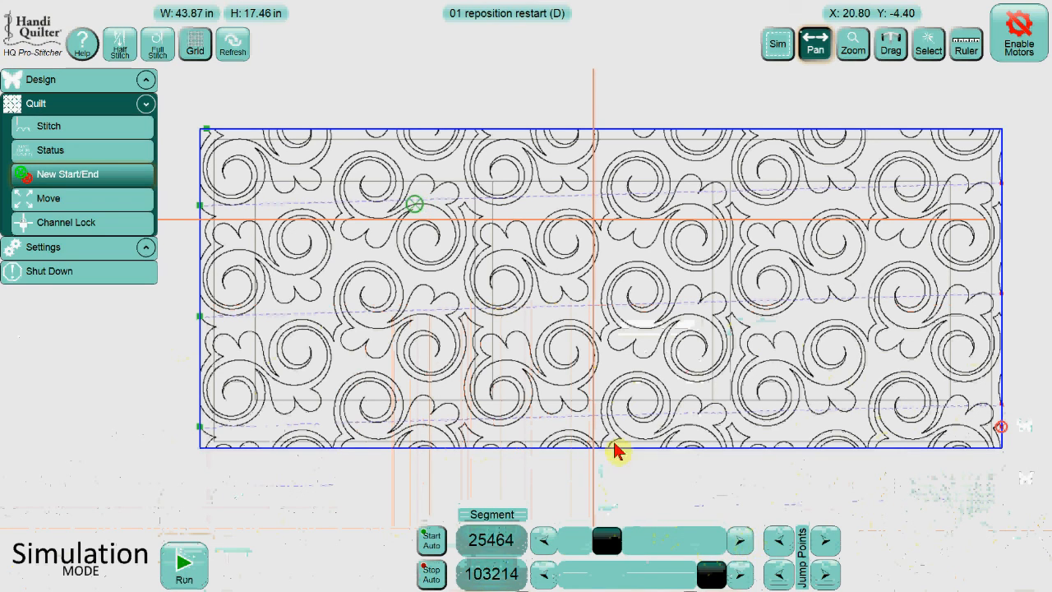
# Turn Pull-Up On in the Stitch options and open the quilting status.
pyautogui.click(106, 134)
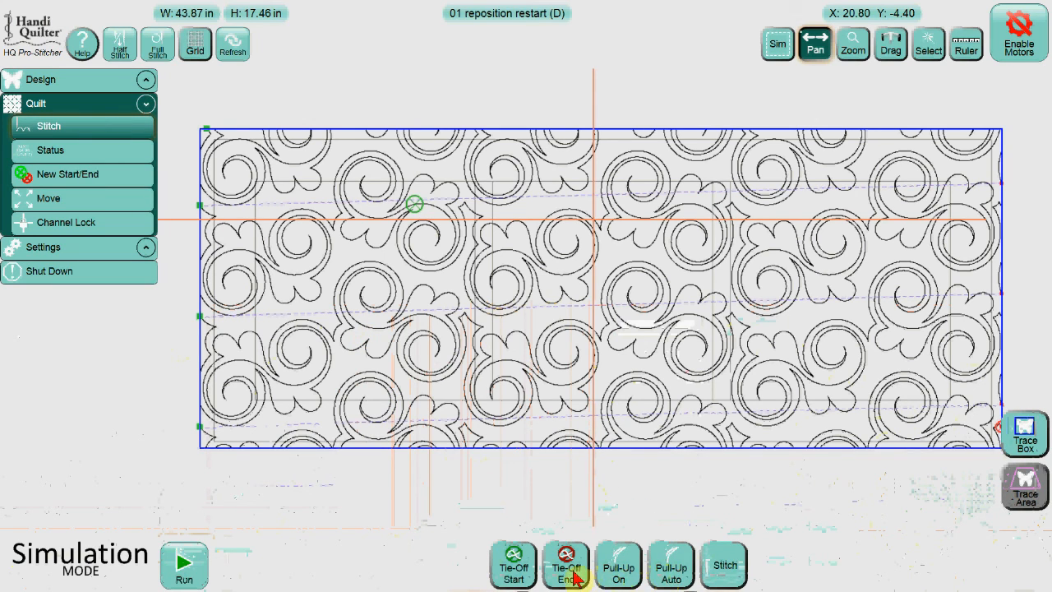
pyautogui.click(618, 572)
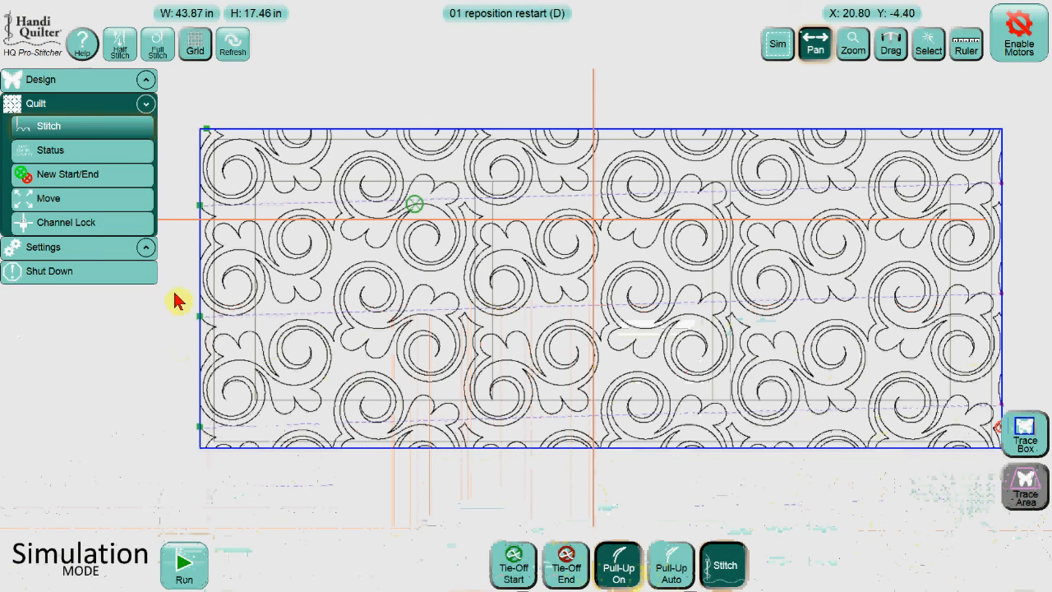
pyautogui.click(100, 152)
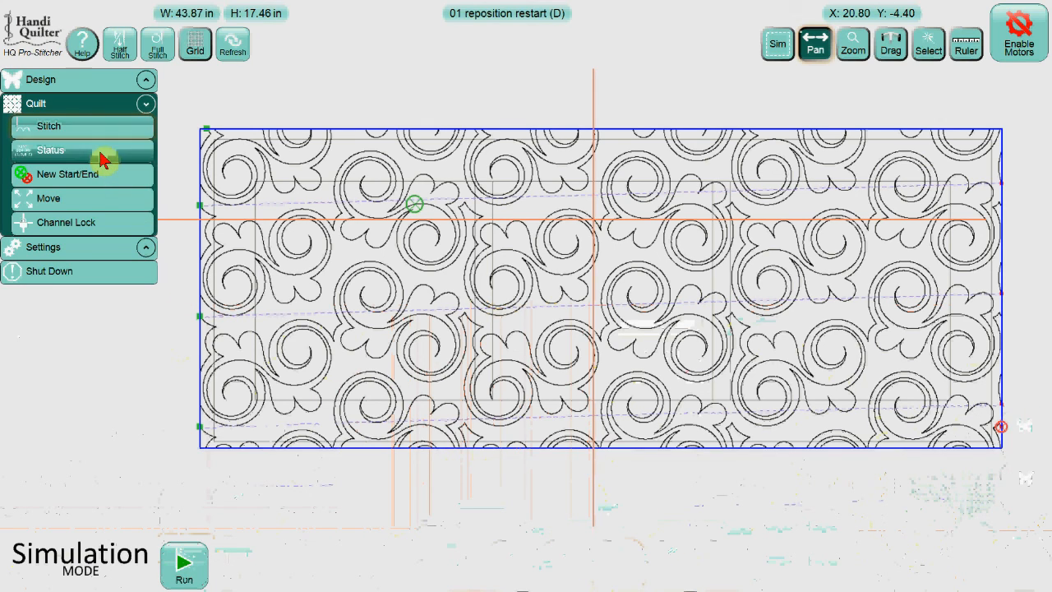